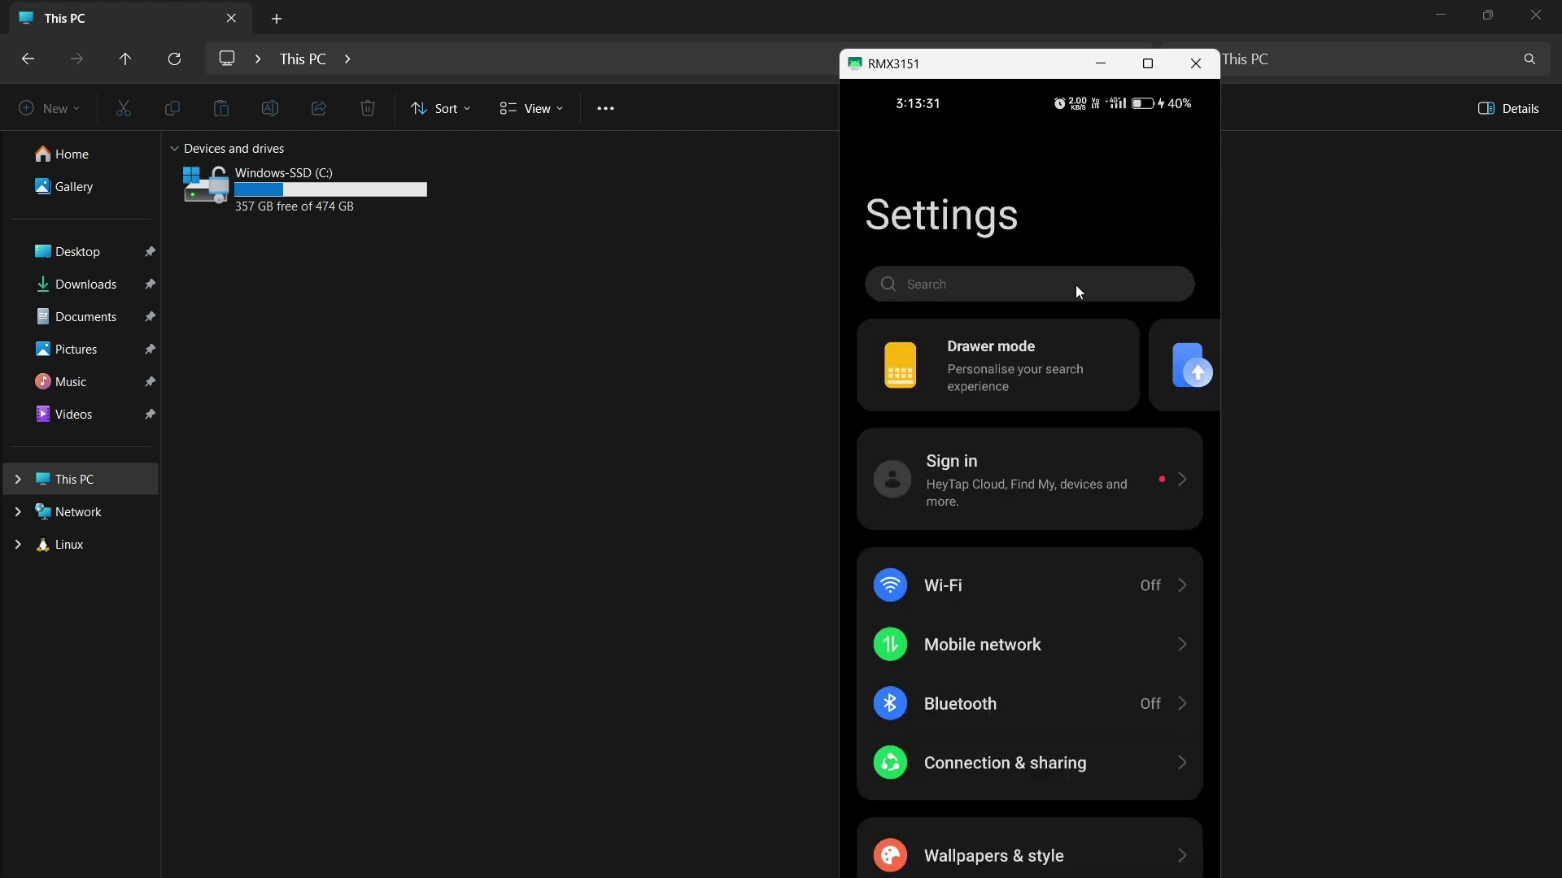
- Go to Apps > App management on the mirrored phone and enable Show system
scroll(1060, 576, "down", 10)
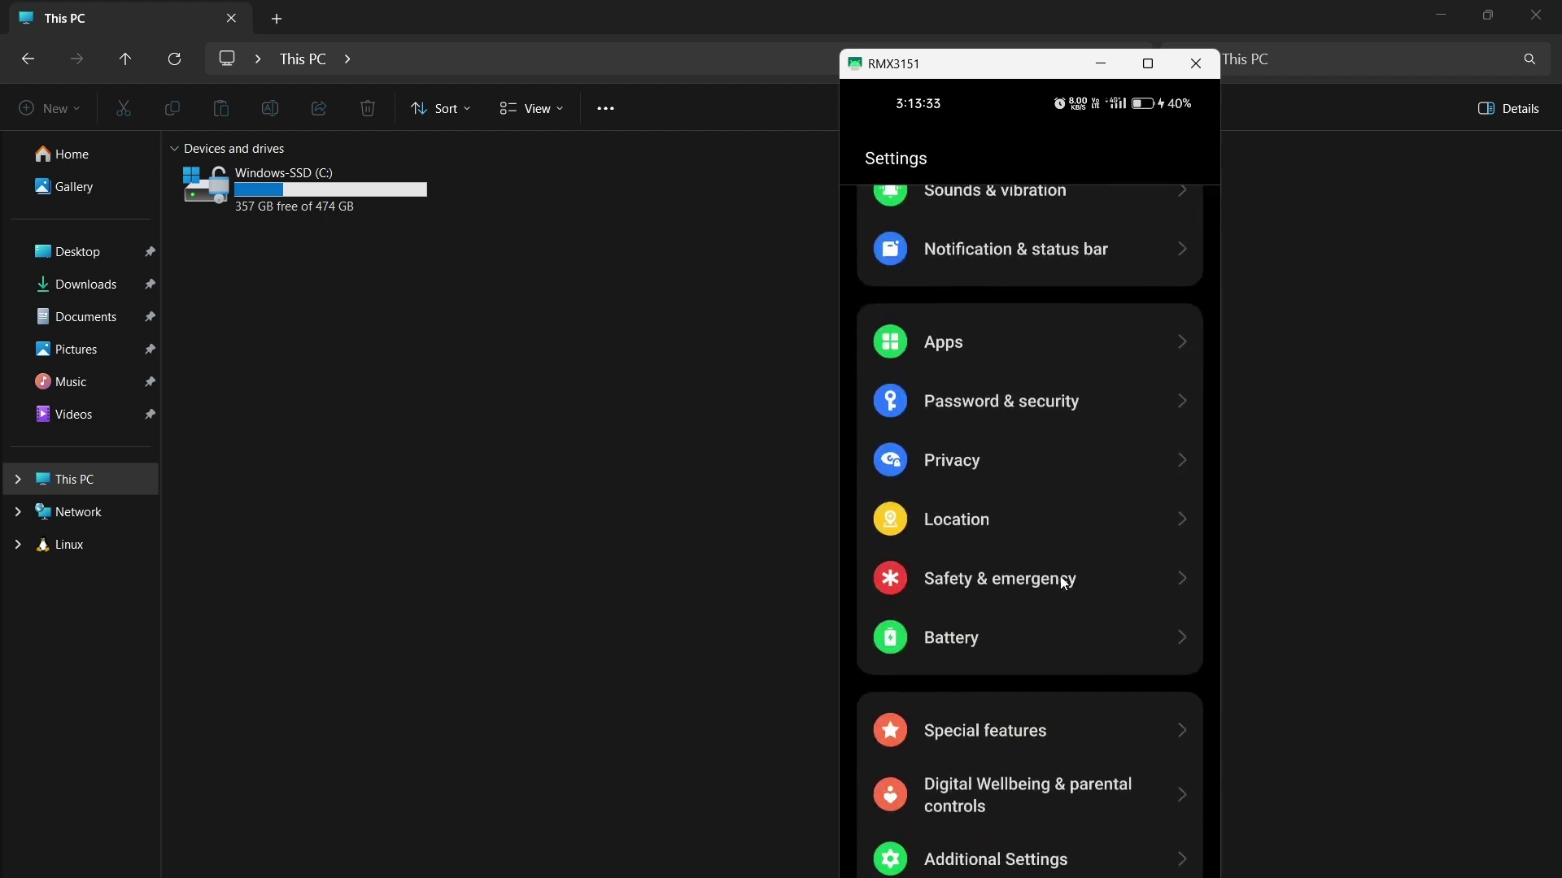
scroll(1061, 576, "down", 5)
scroll(1061, 576, "up", 15)
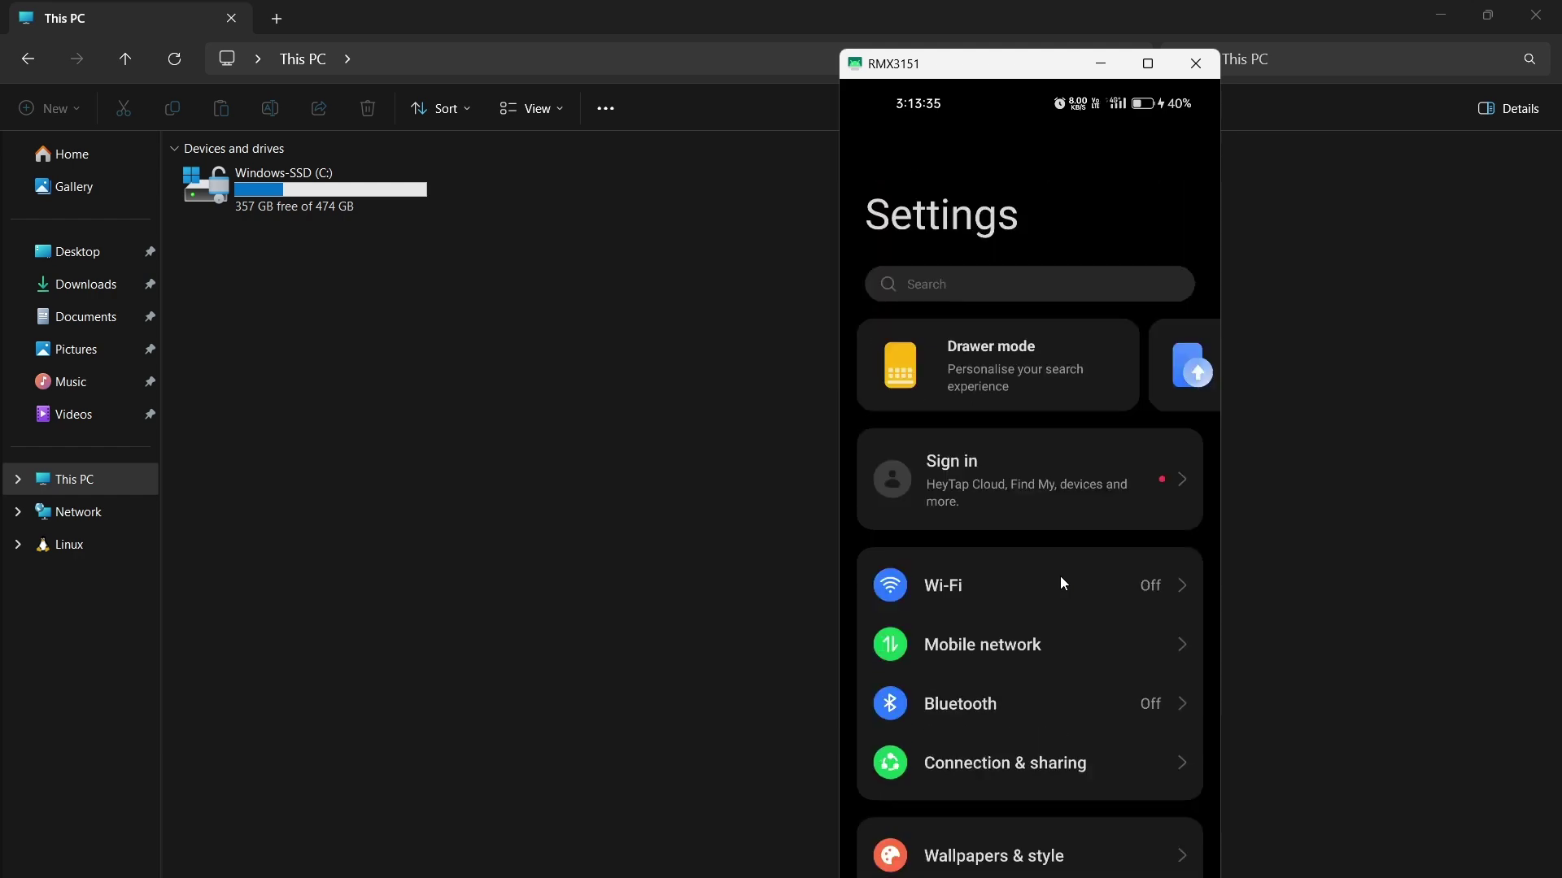
scroll(1060, 576, "down", 8)
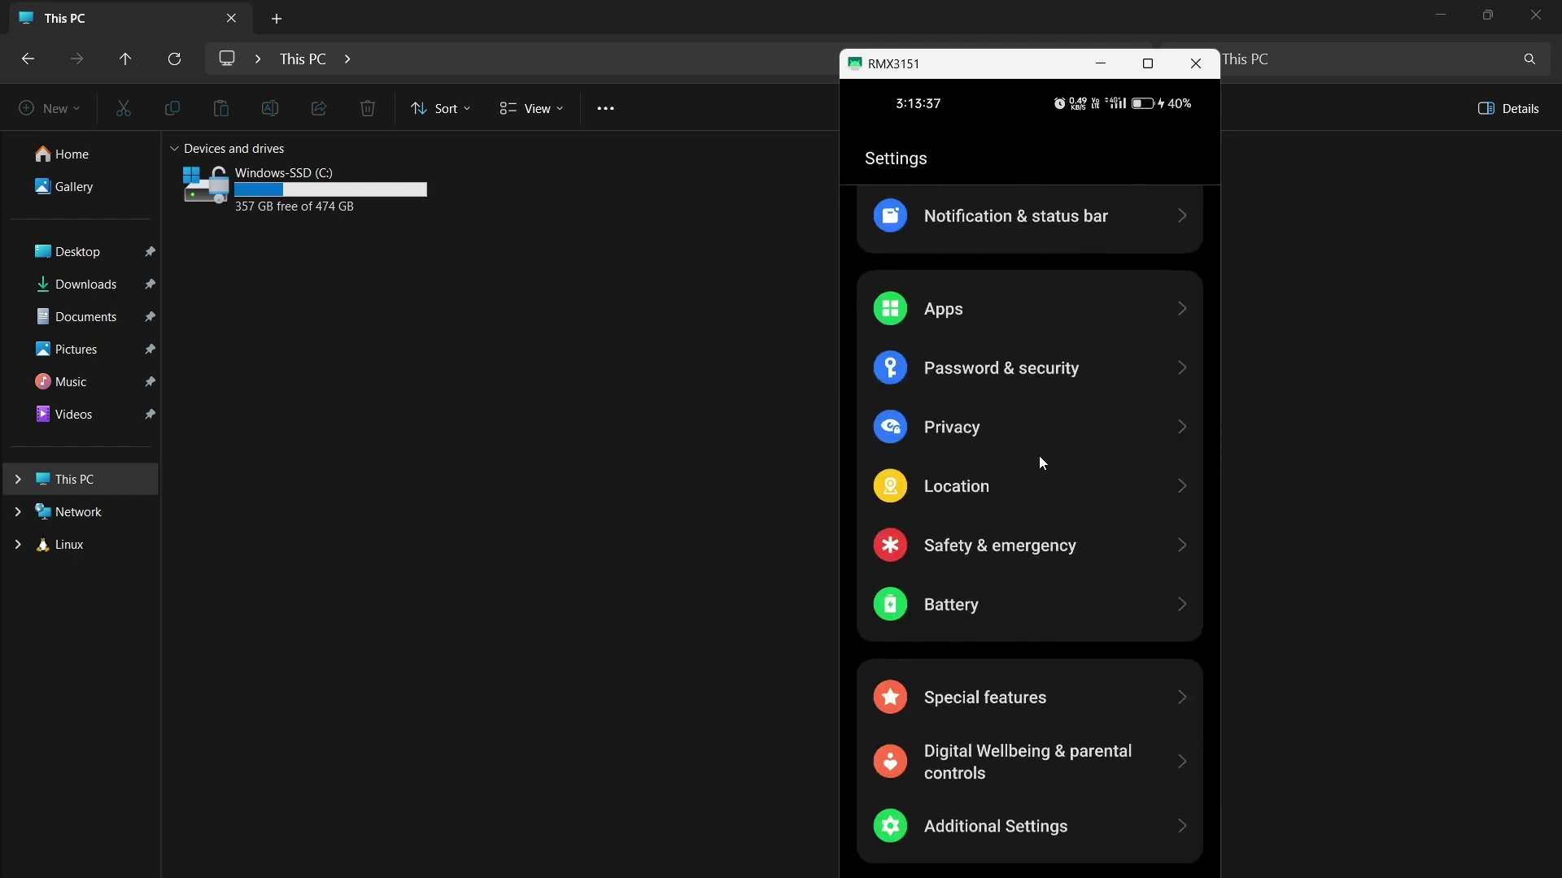
scroll(1041, 460, "up", 3)
left_click(1016, 625)
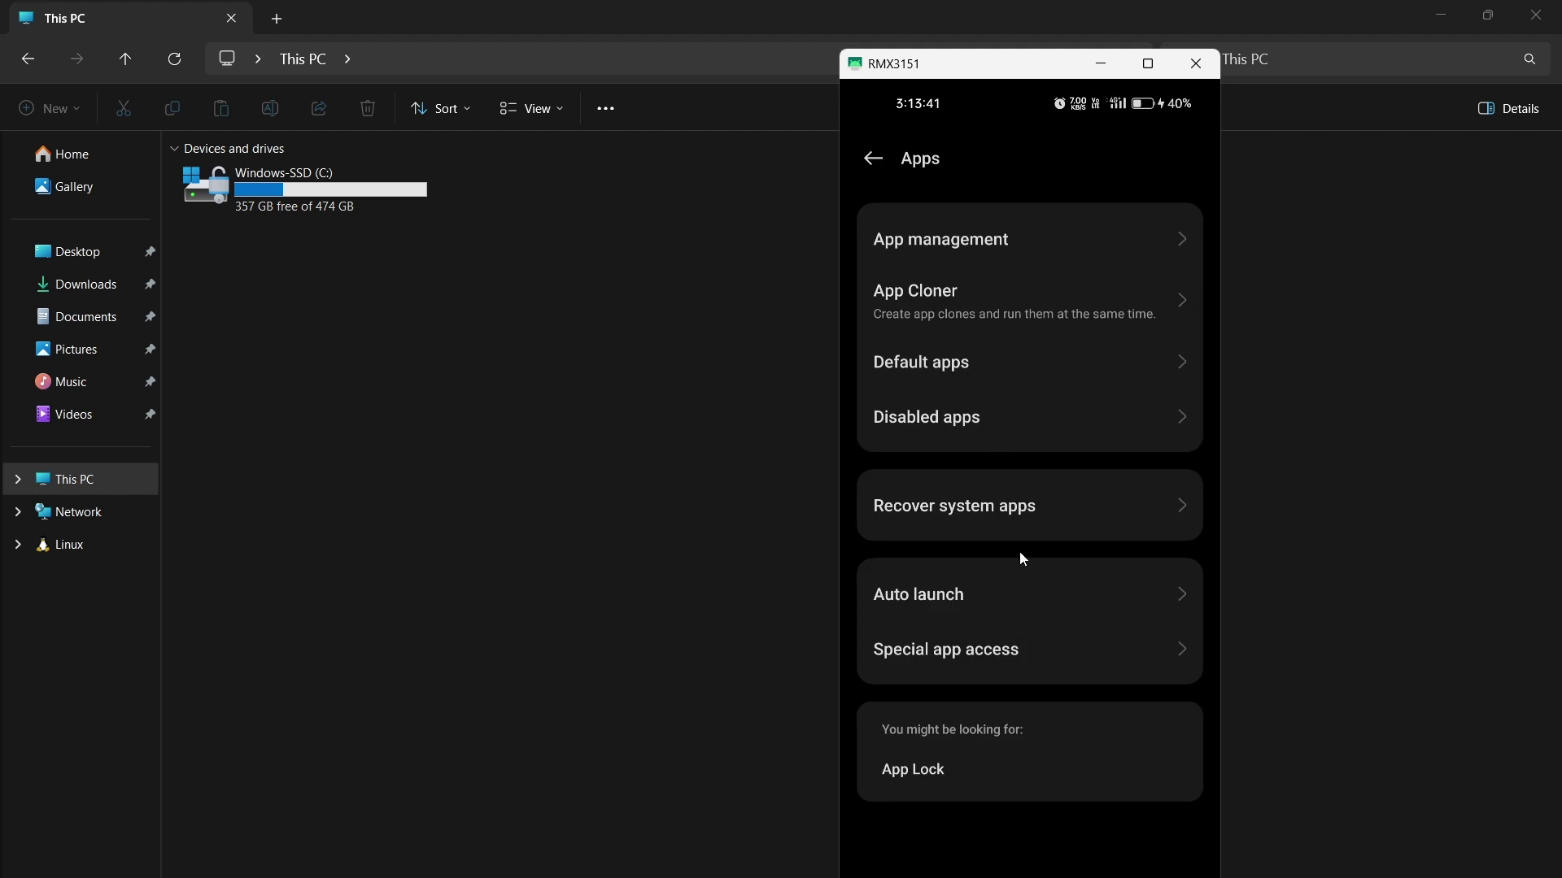
left_click(1003, 237)
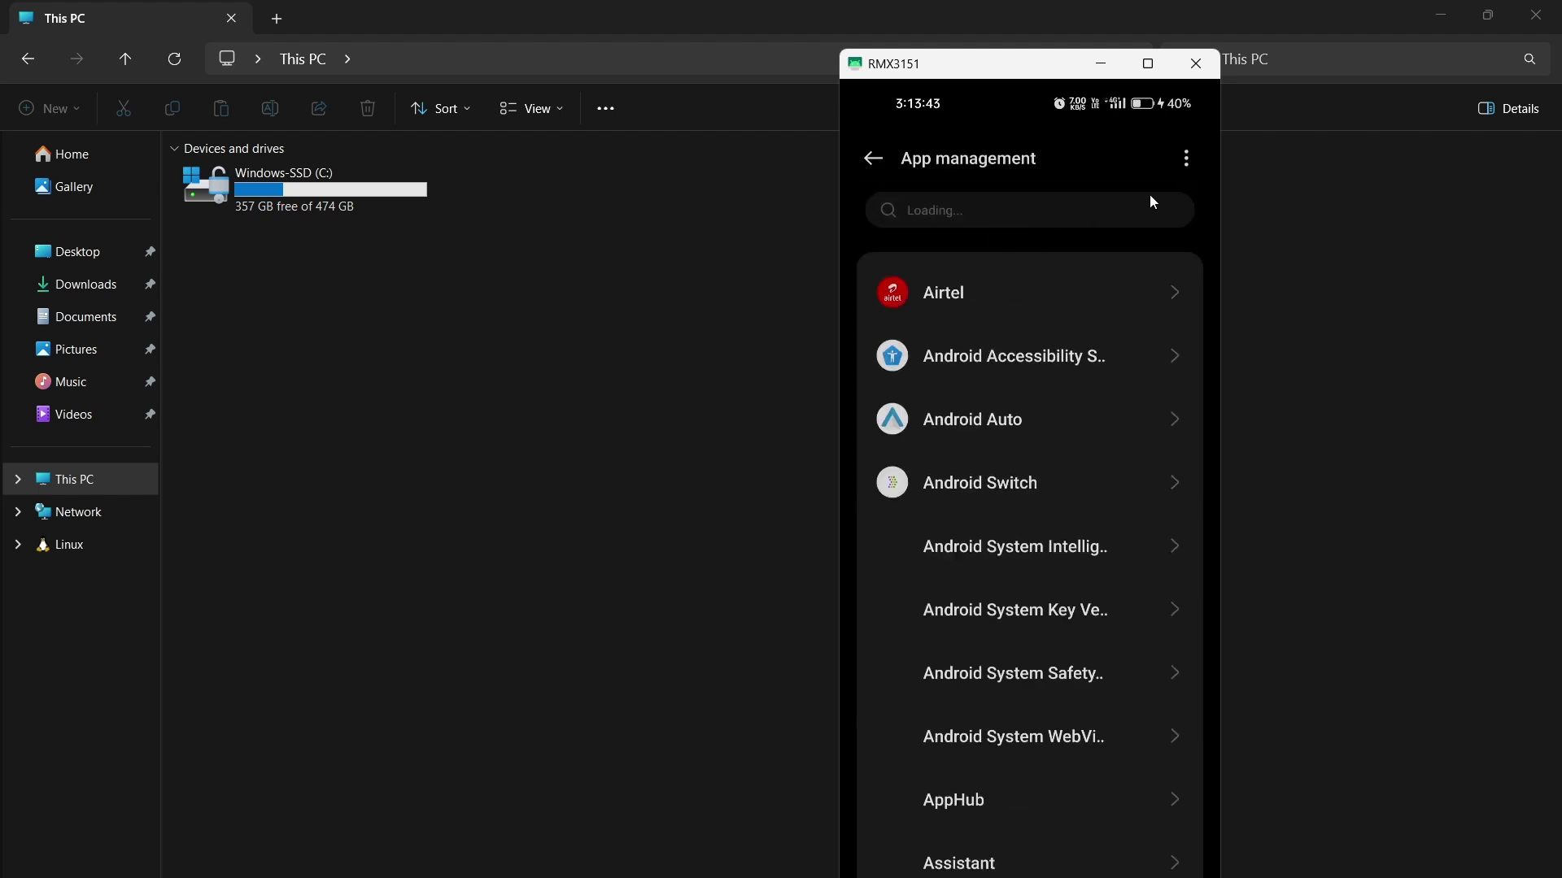
left_click(1183, 156)
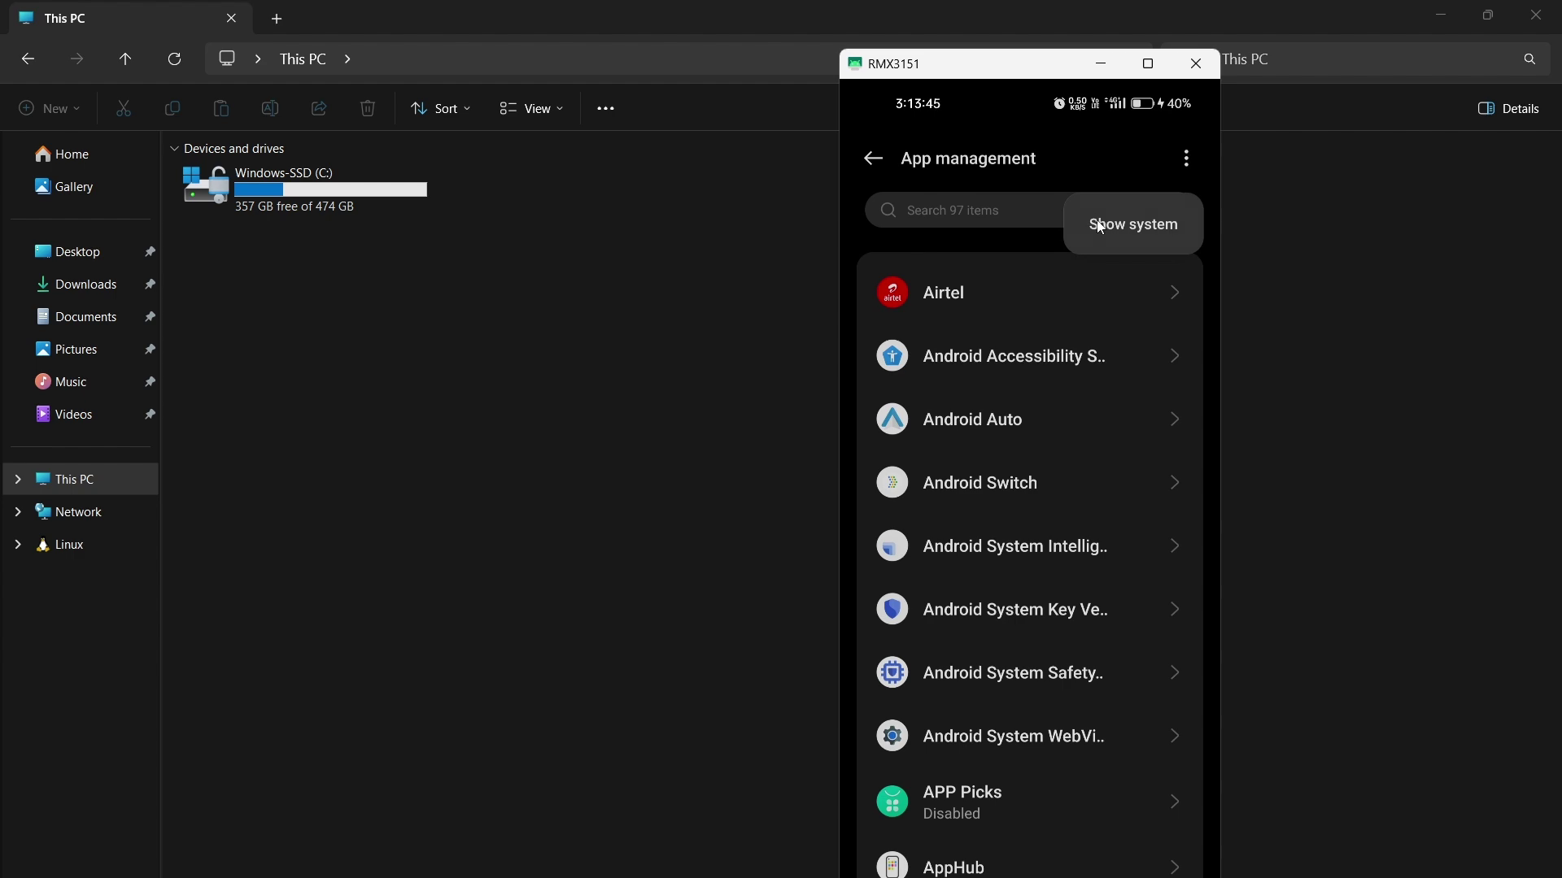
left_click(1096, 219)
left_click(873, 161)
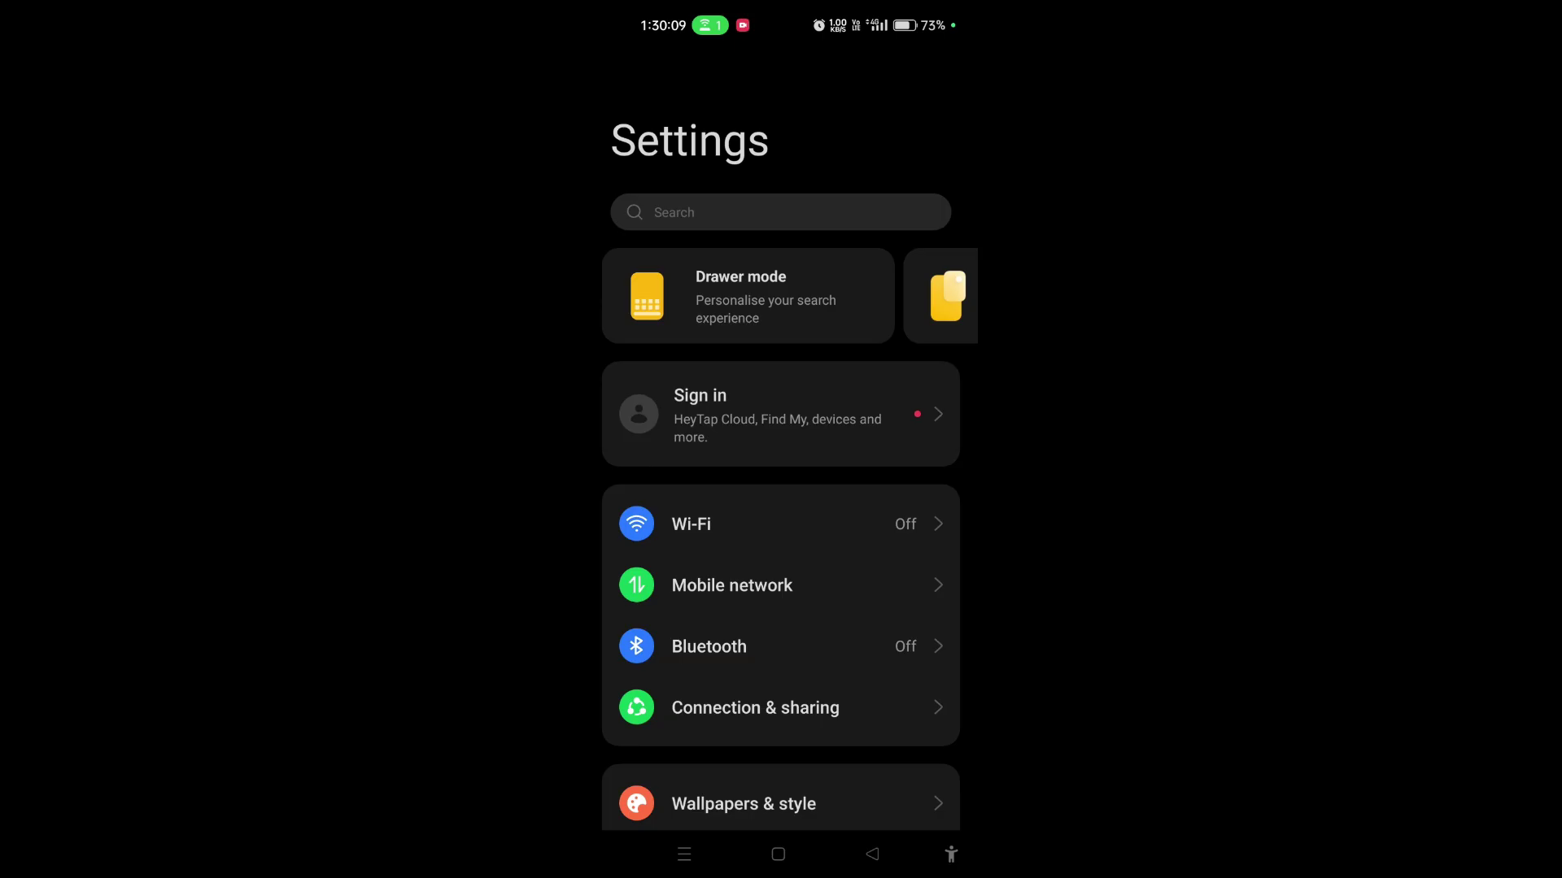
scroll(952, 443, "down", 15)
scroll(836, 586, "up", 2)
left_click(822, 606)
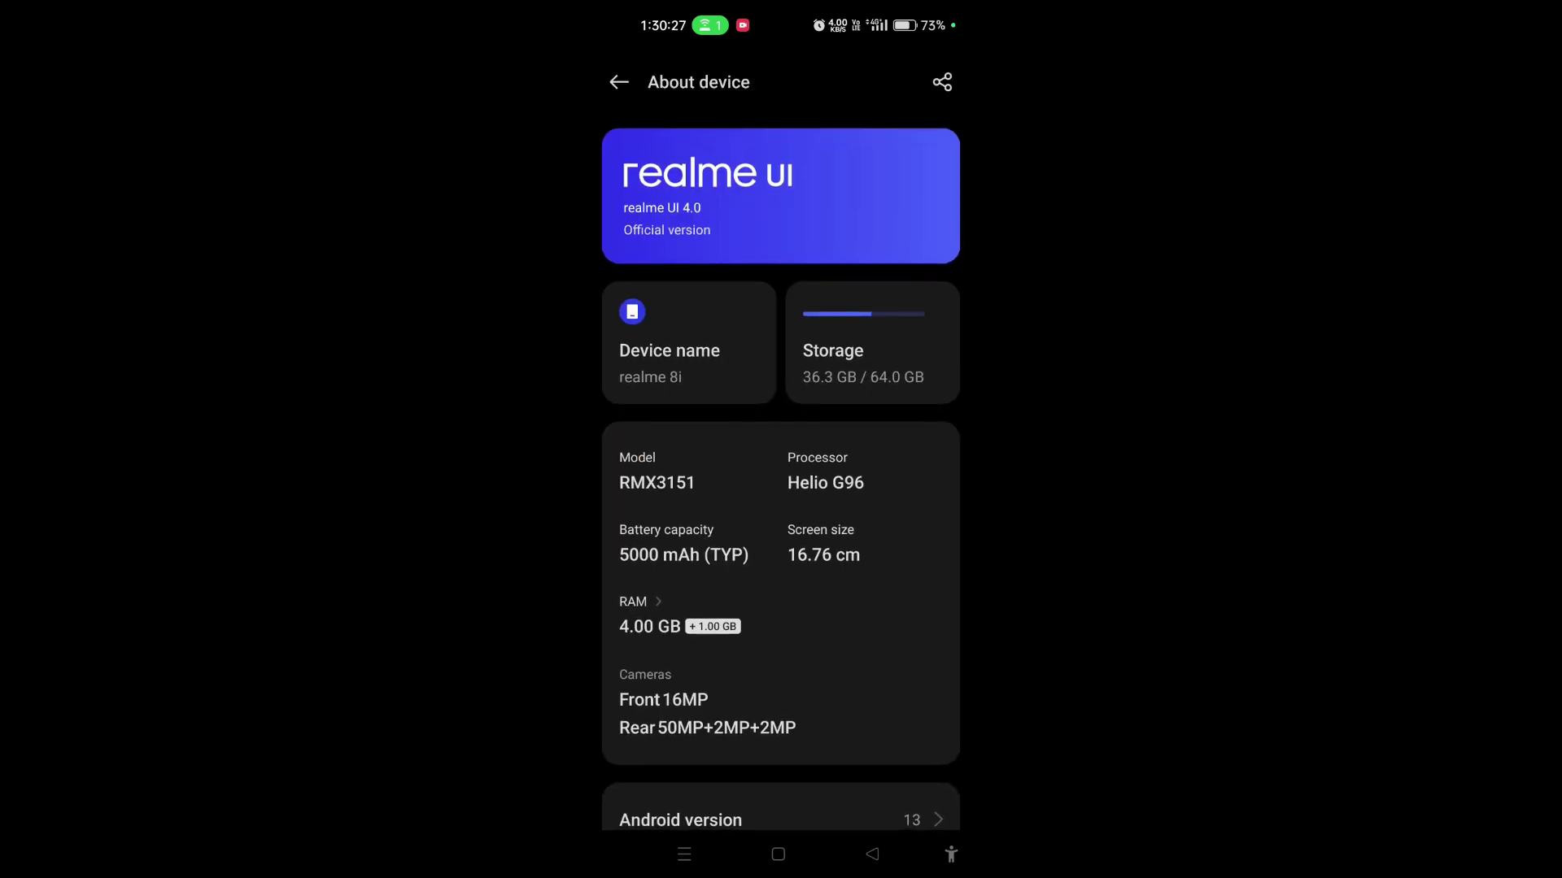
scroll(892, 453, "down", 5)
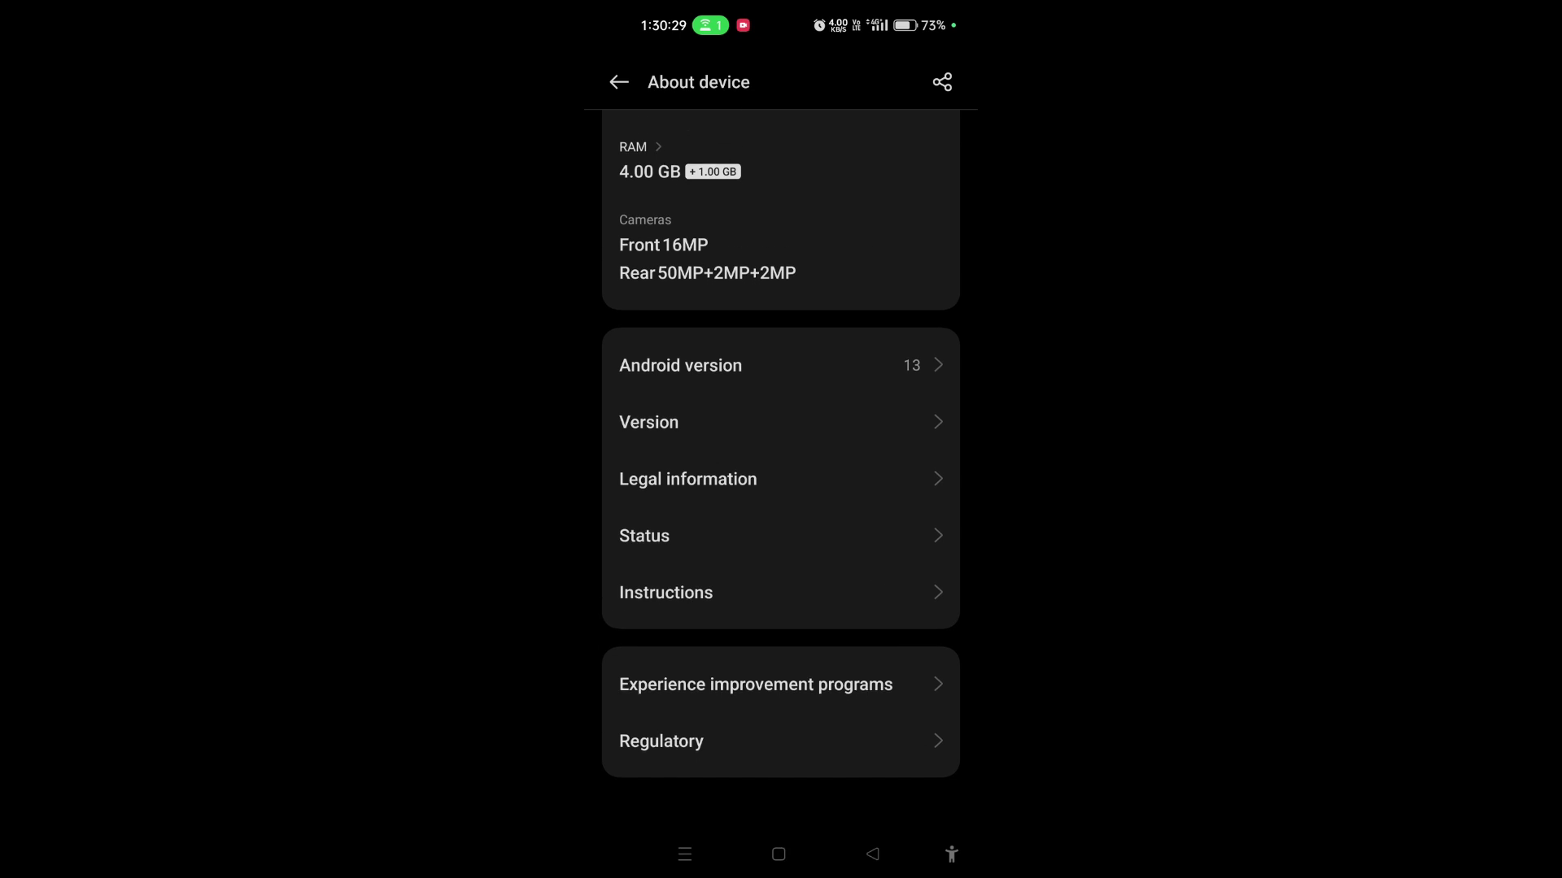
left_click(906, 433)
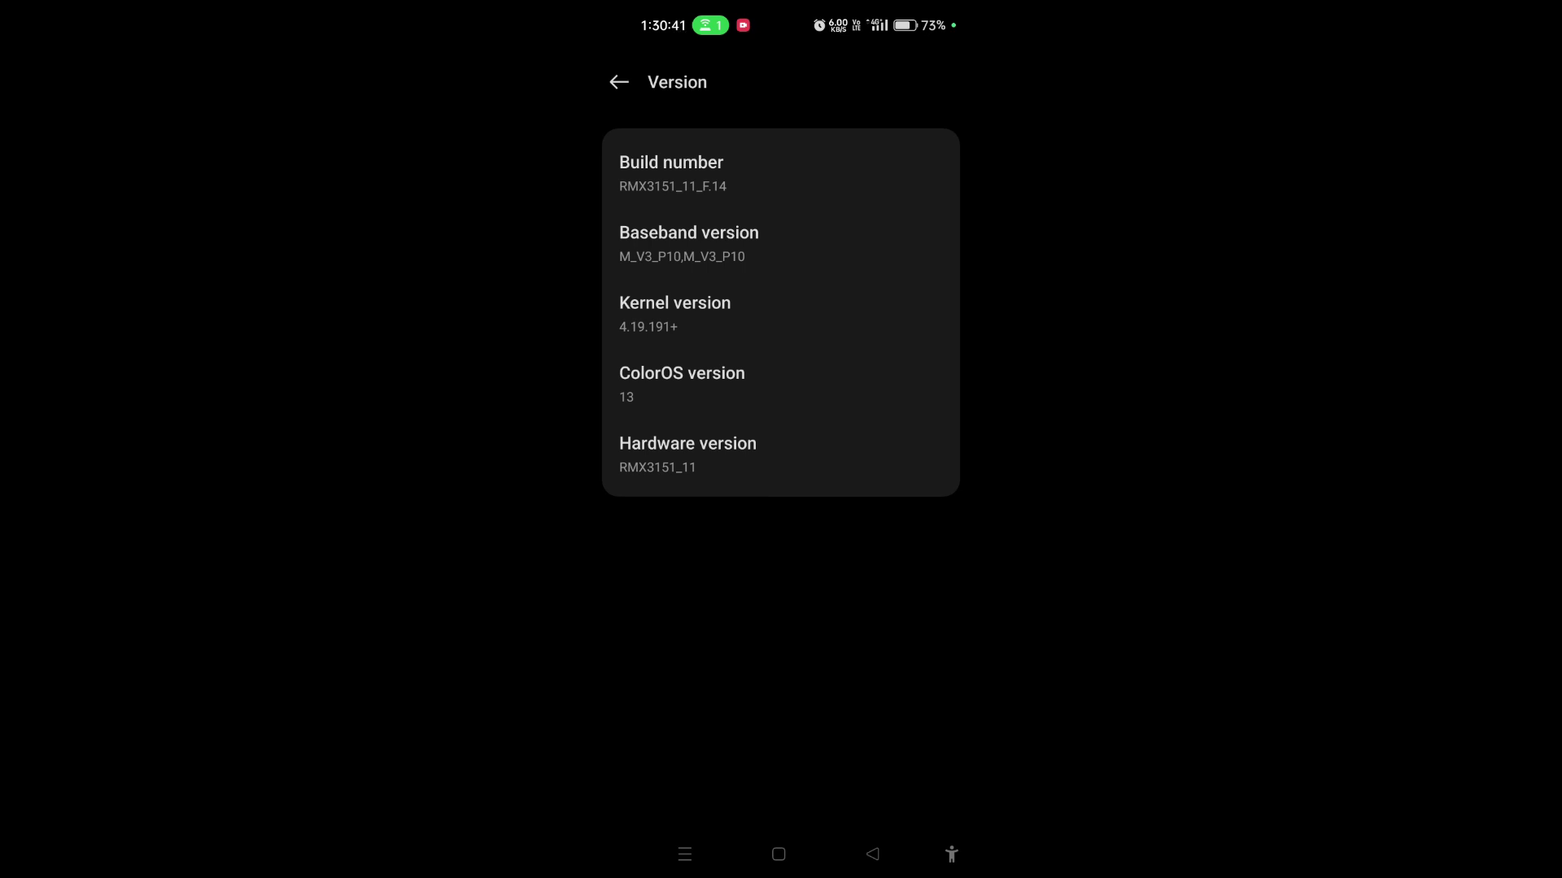
left_click(618, 81)
left_click(620, 81)
- Search Settings for 'develop' and open Developer options
scroll(846, 651, "up", 10)
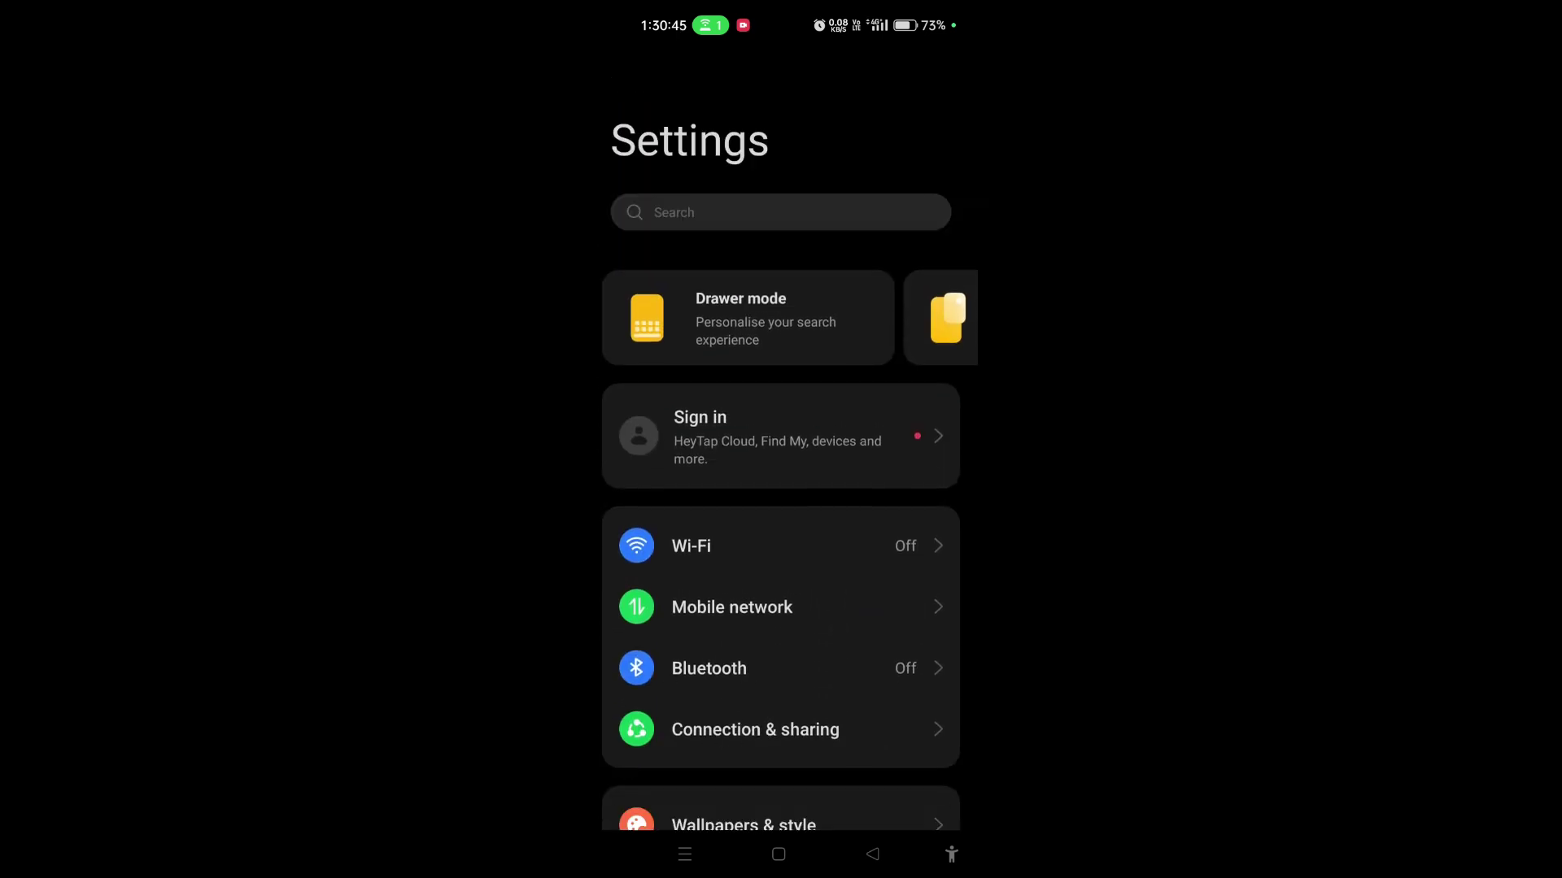
left_click(704, 212)
type("develop")
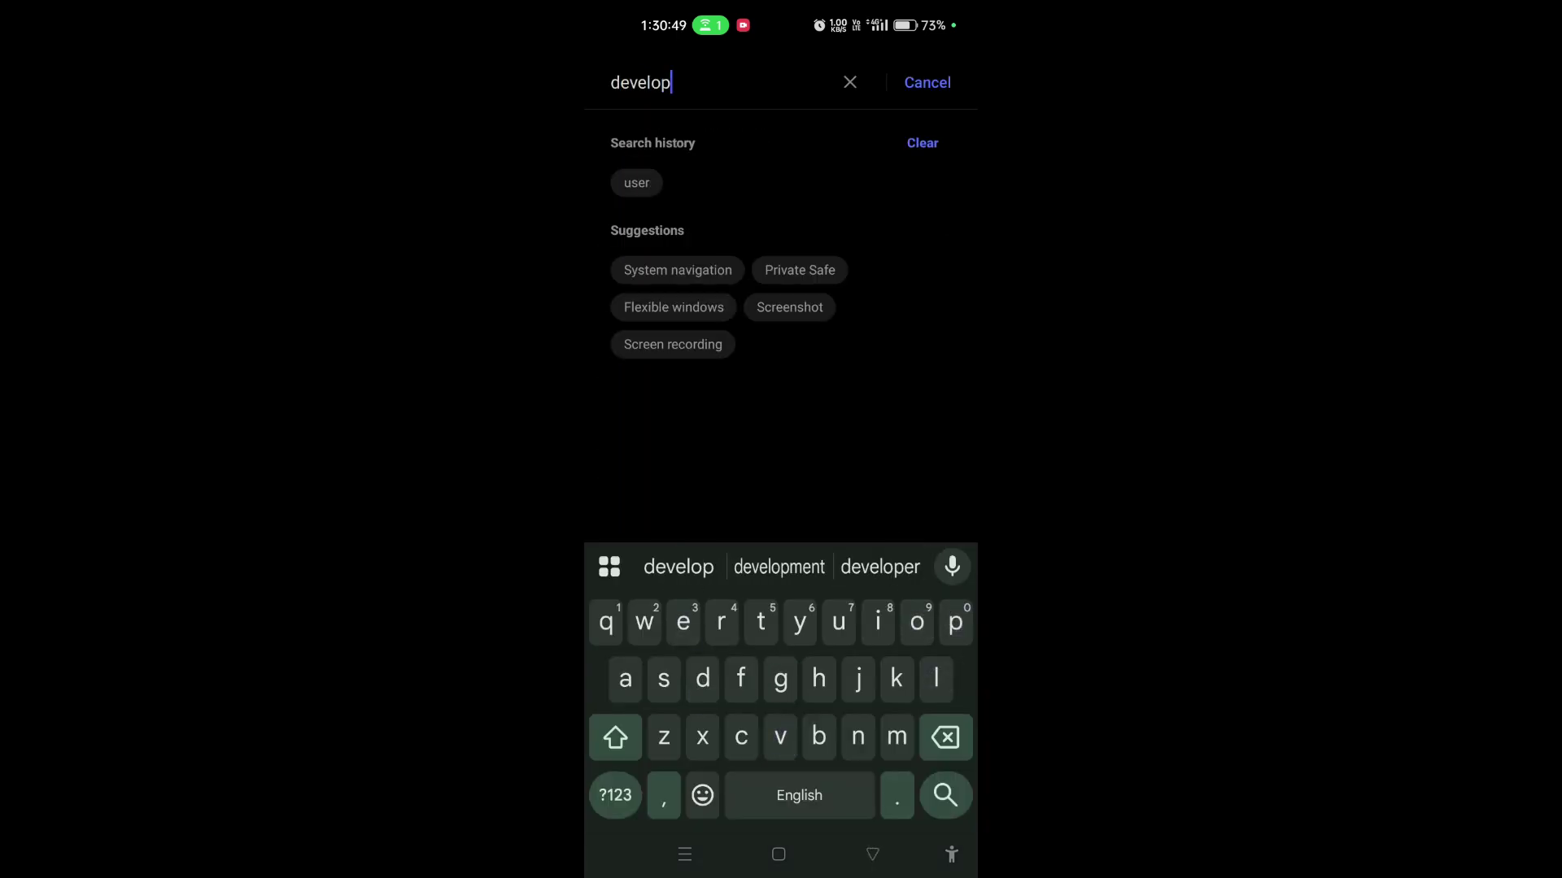
key("Return")
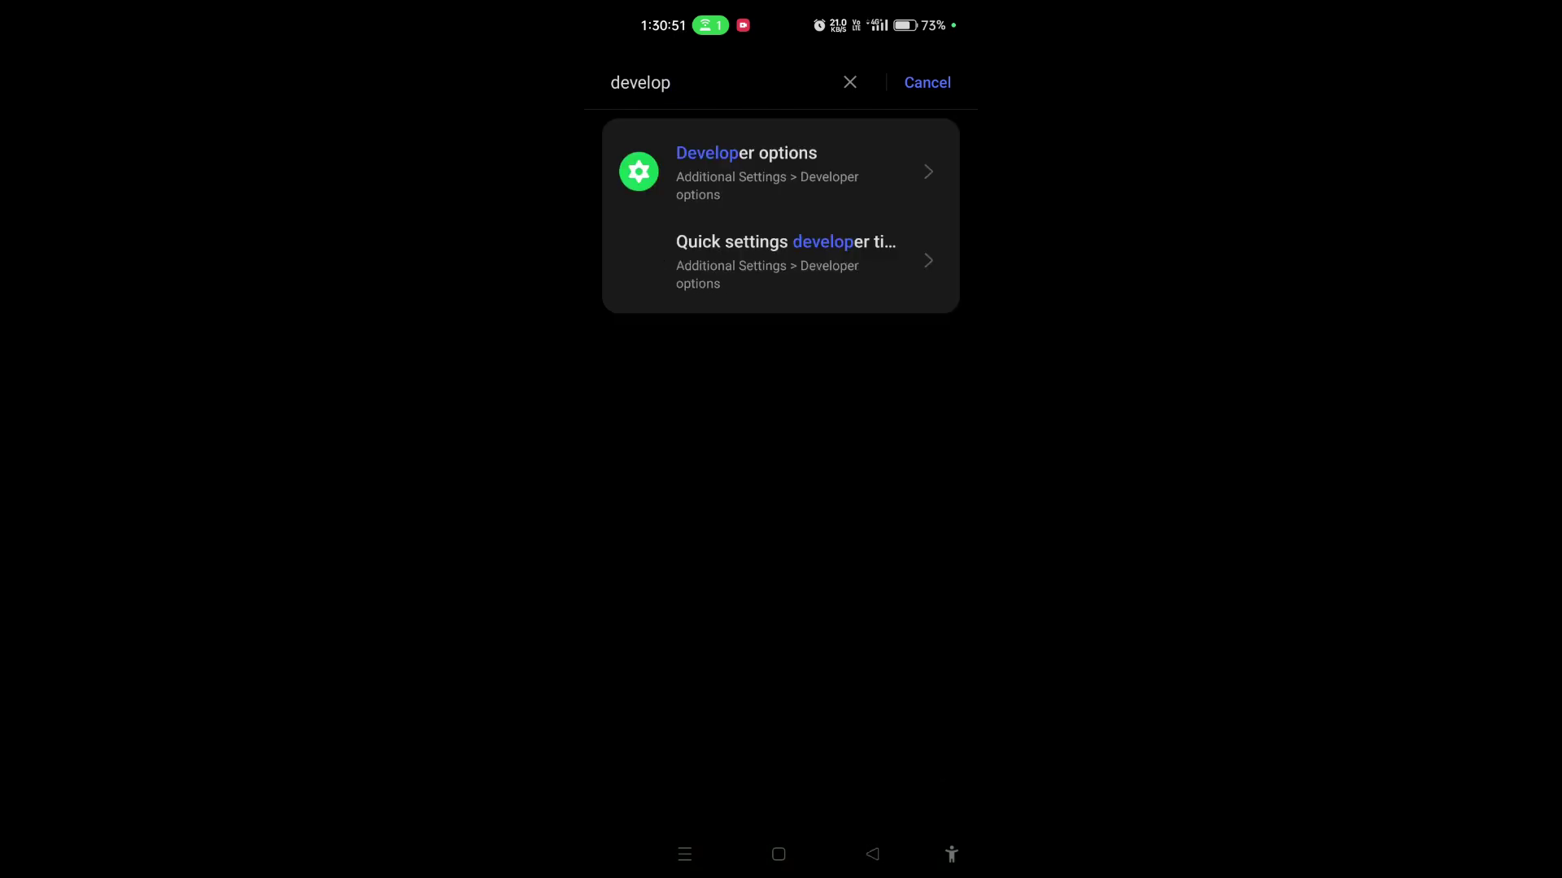
left_click(765, 162)
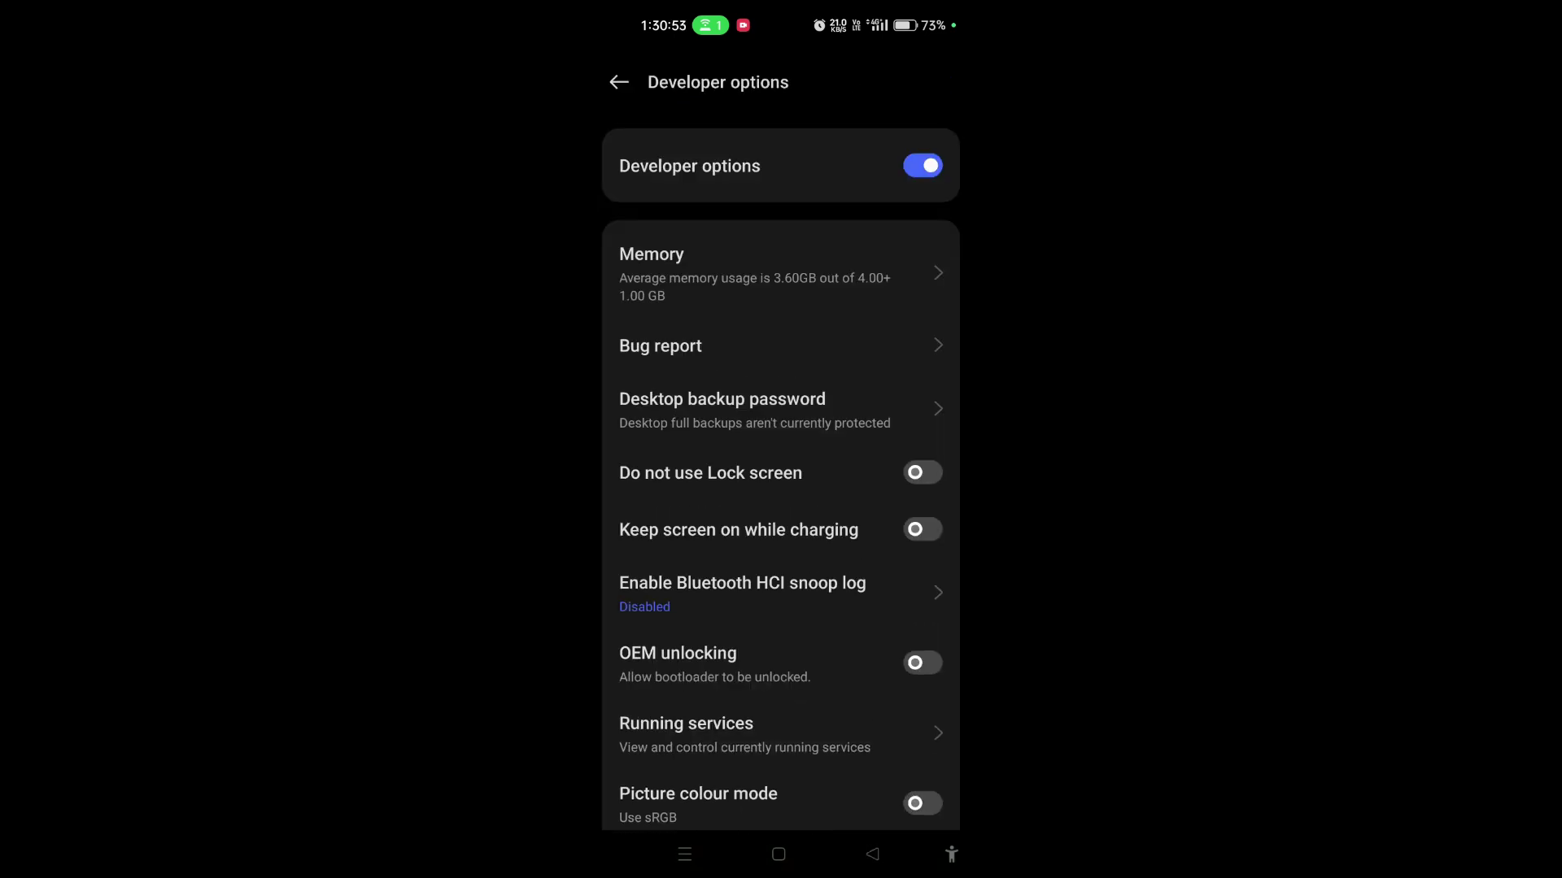
- Switch on USB debugging and confirm the permission prompt with OK
scroll(627, 426, "down", 3)
scroll(871, 510, "down", 5)
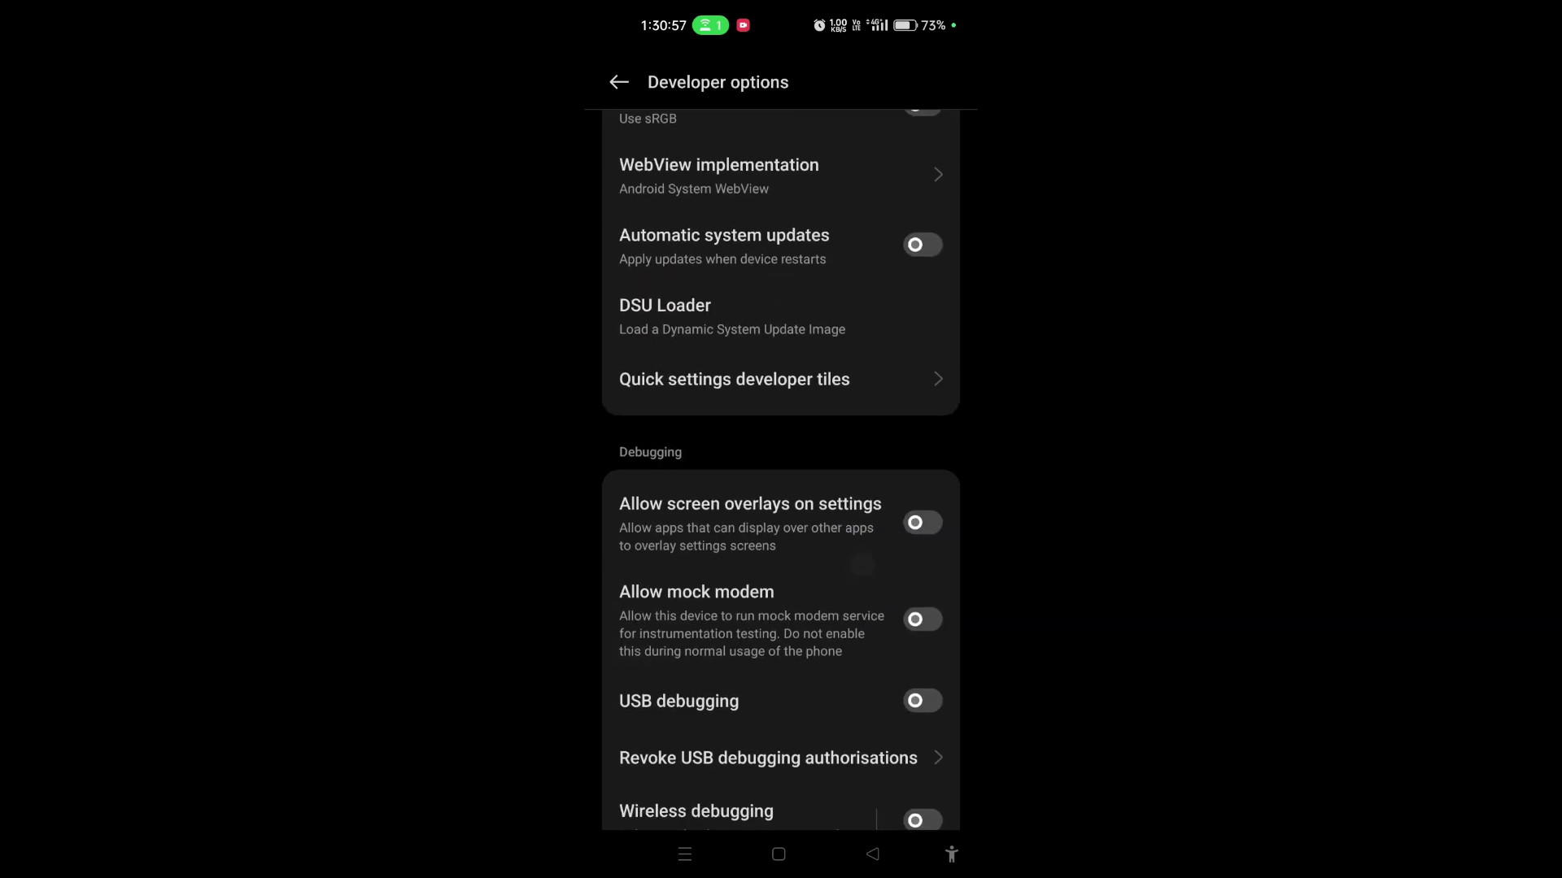
scroll(850, 681, "down", 2)
left_click_drag(873, 621, 935, 623)
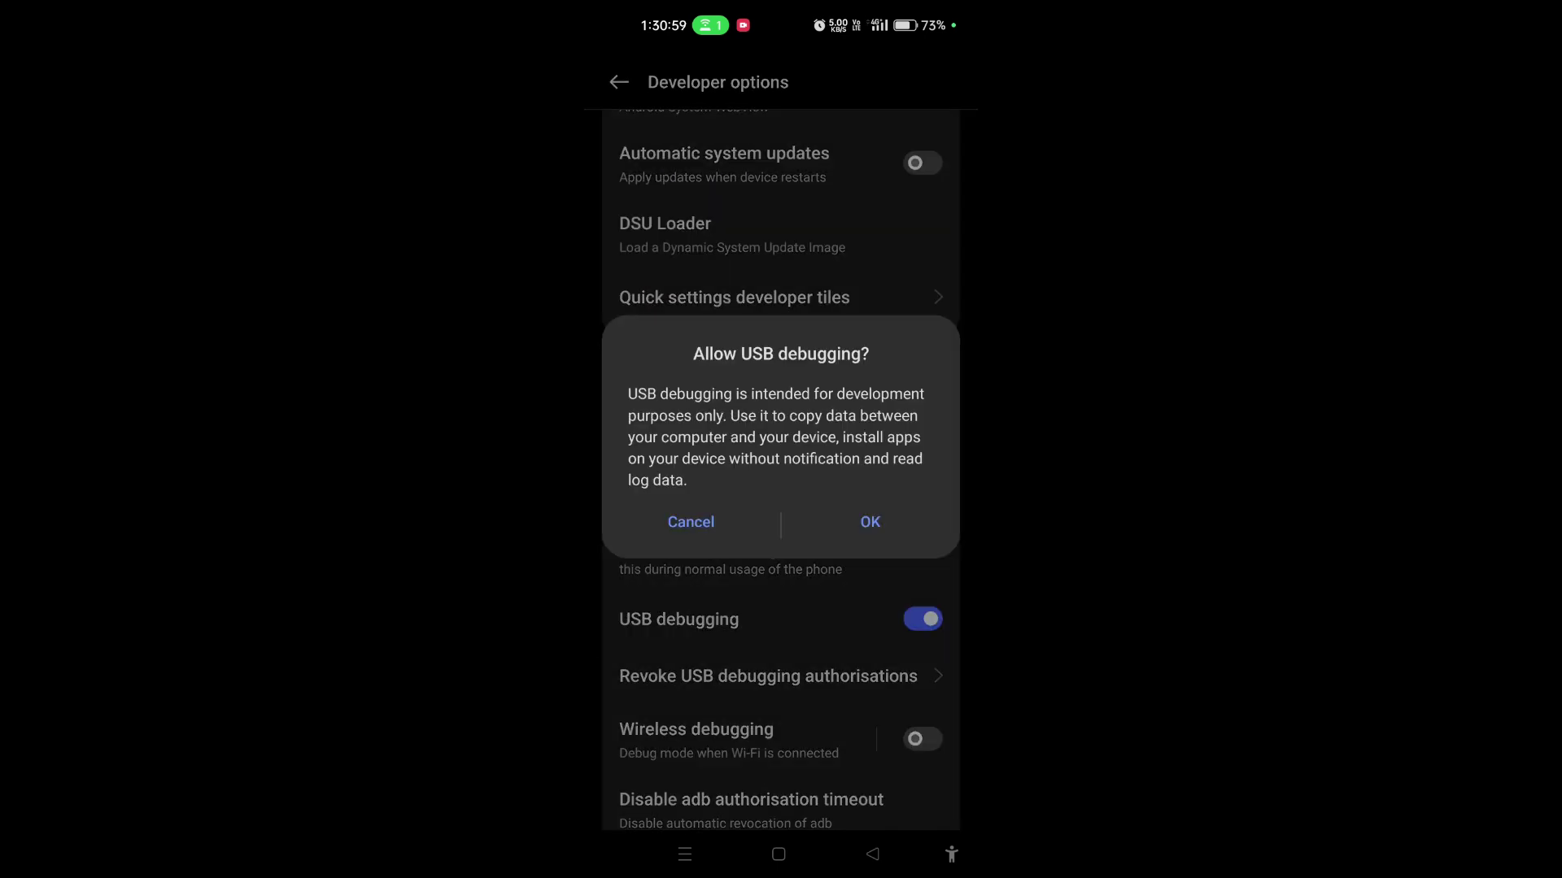
left_click(870, 521)
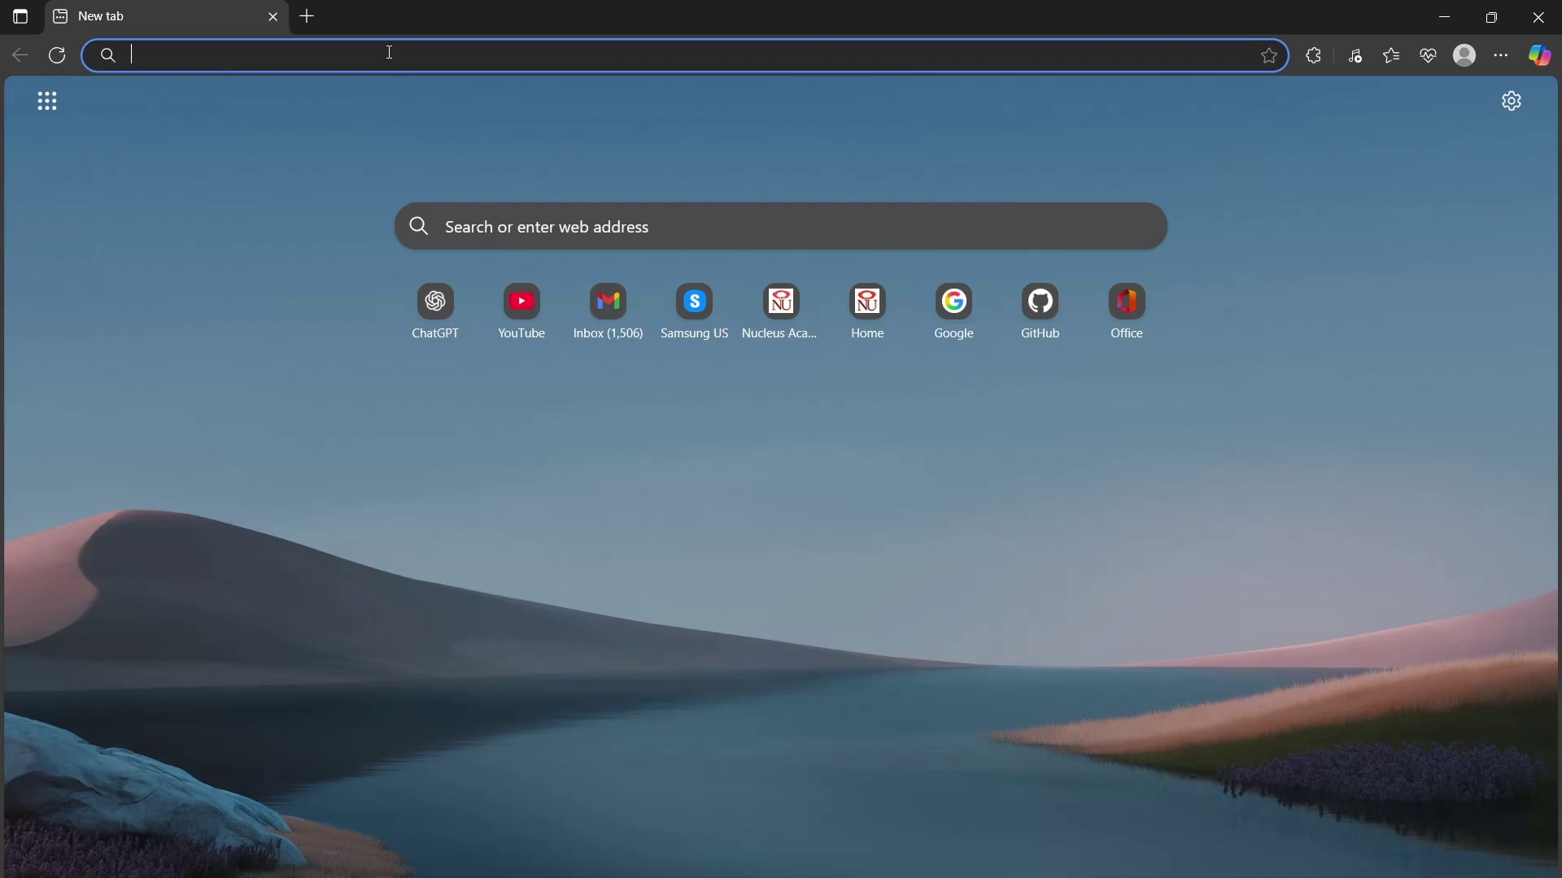
- Search the web for 'download scrcpy for windows'
type("download ")
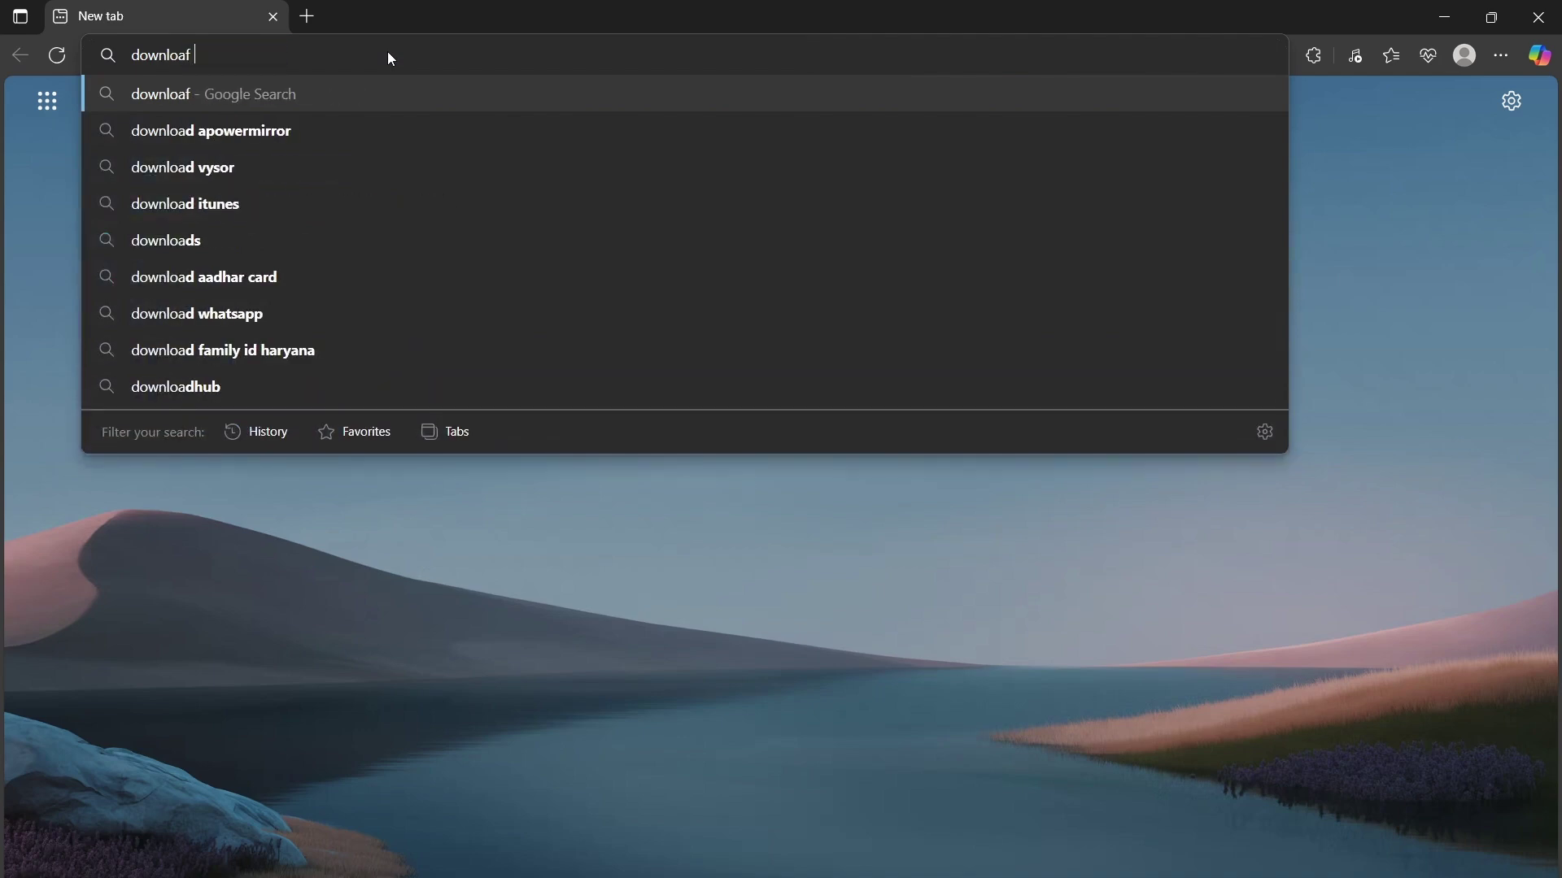
type("sc")
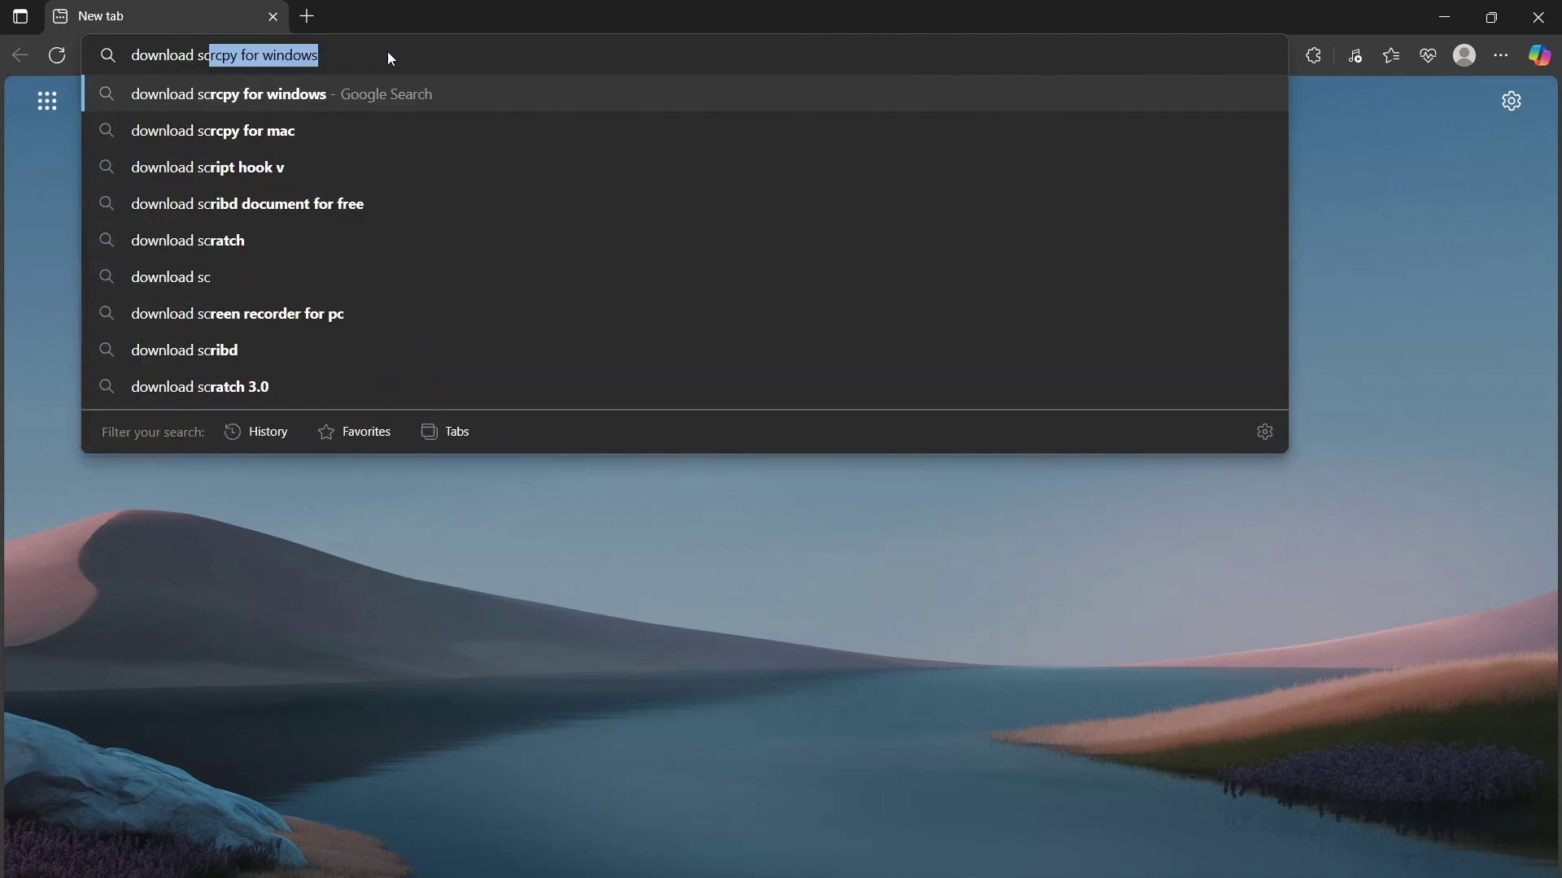
key("Return")
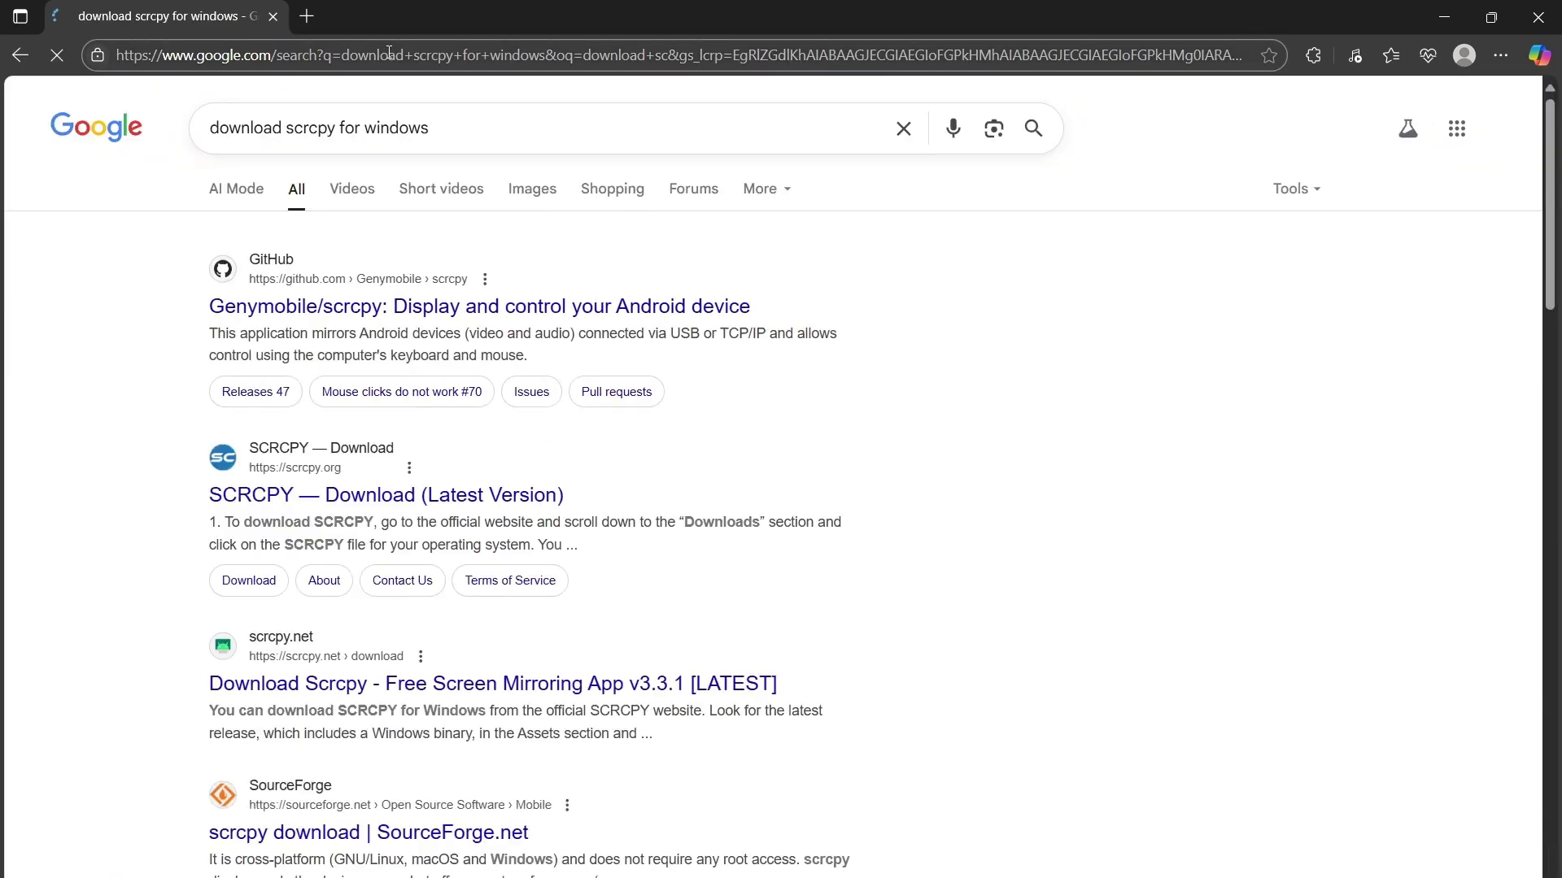
- From the Genymobile/scrcpy GitHub page's Windows instructions, download scrcpy-win64-v3.3.1.zip
left_click(376, 313)
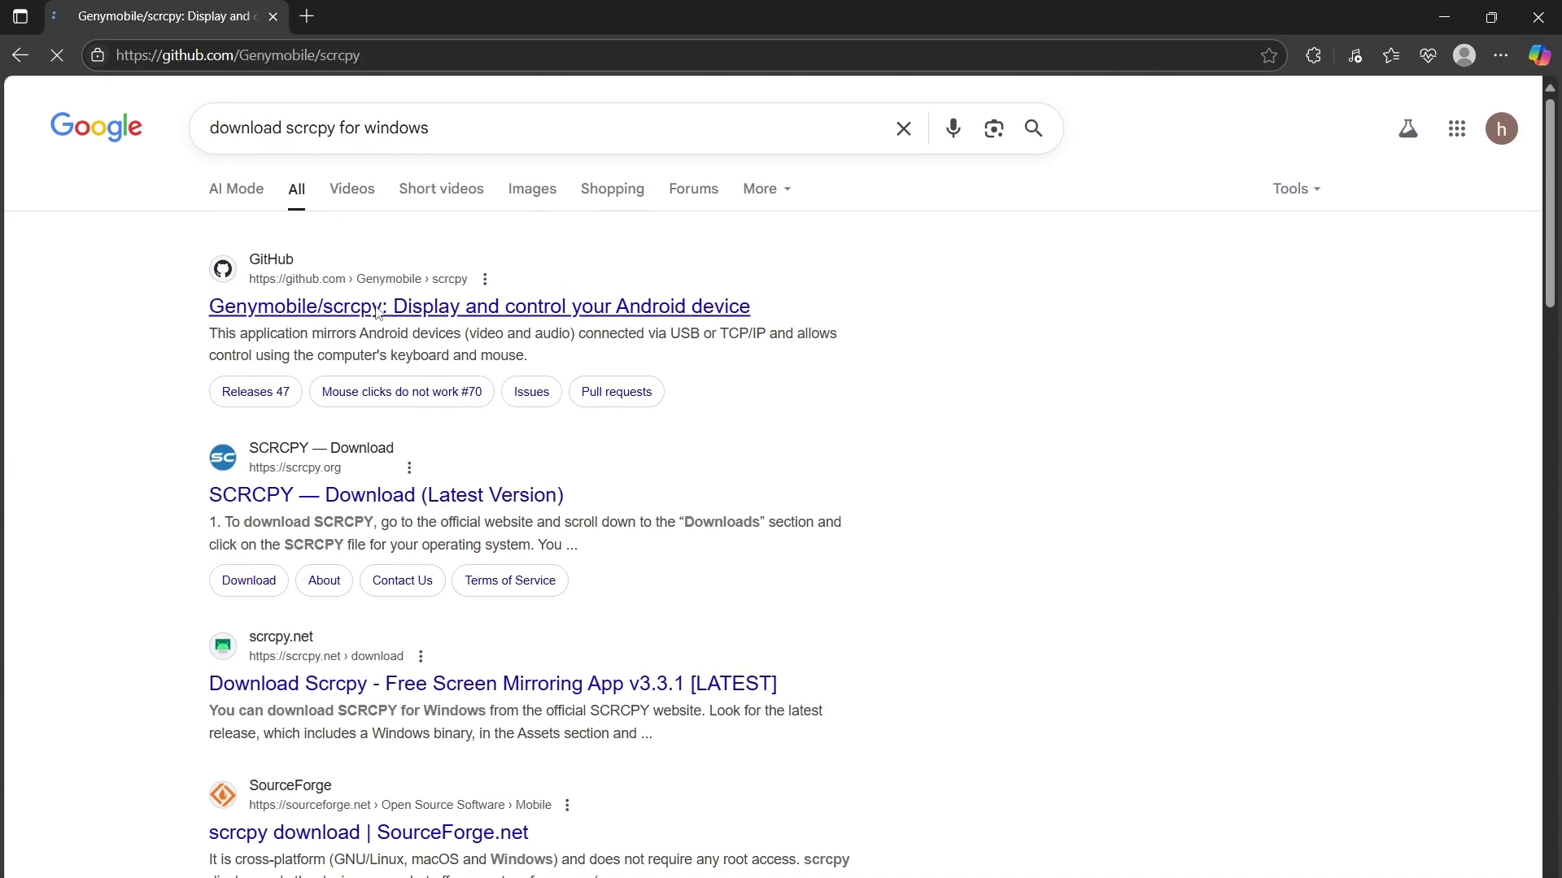
scroll(636, 378, "down", 20)
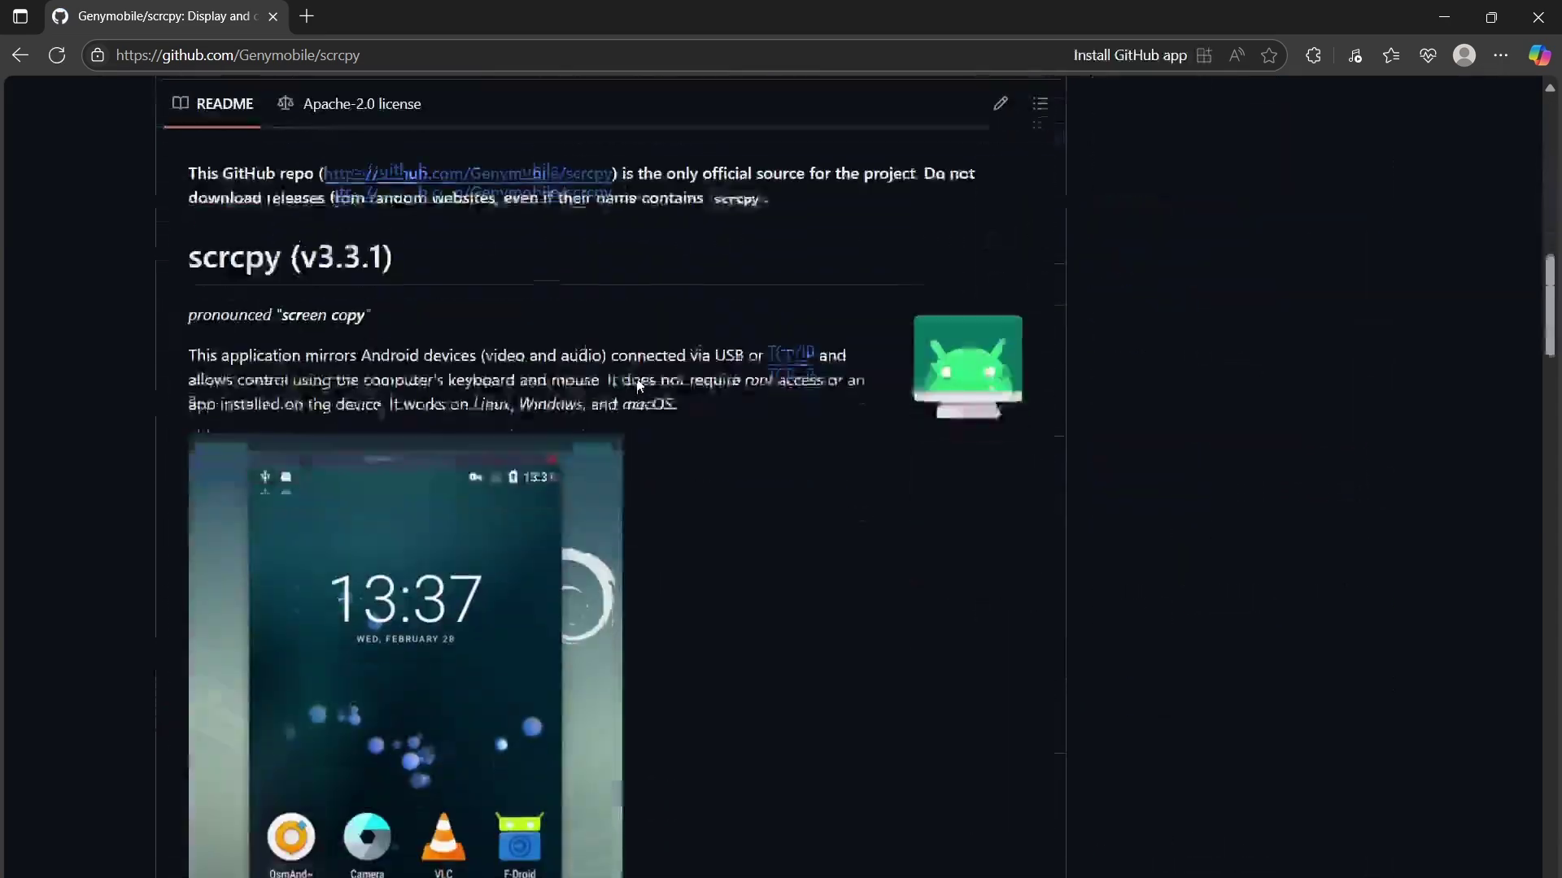
scroll(638, 382, "down", 15)
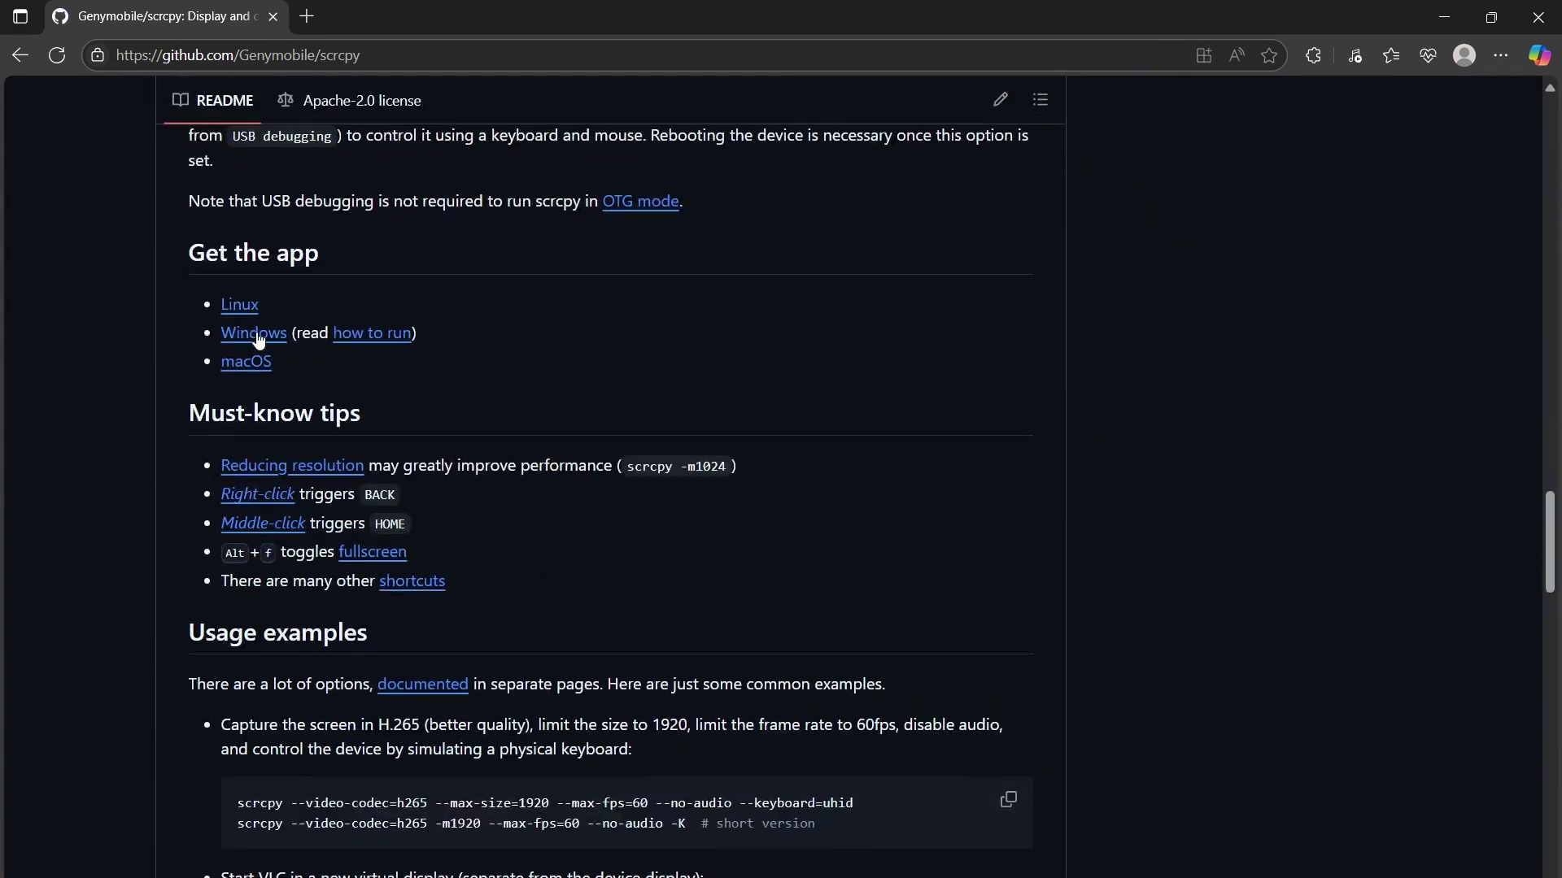
left_click(258, 338)
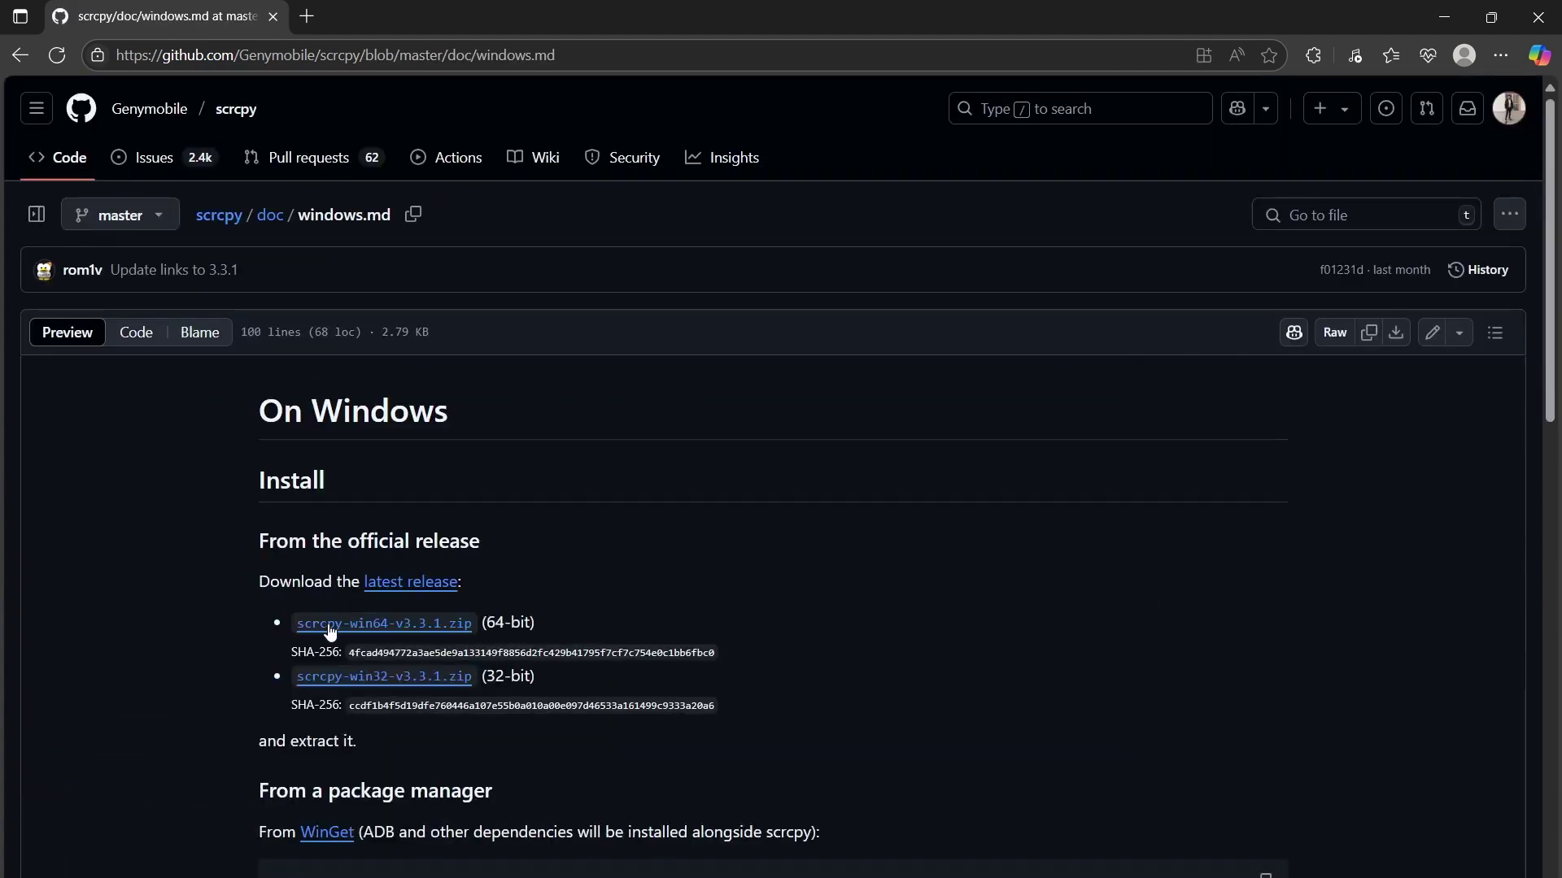
left_click(348, 624)
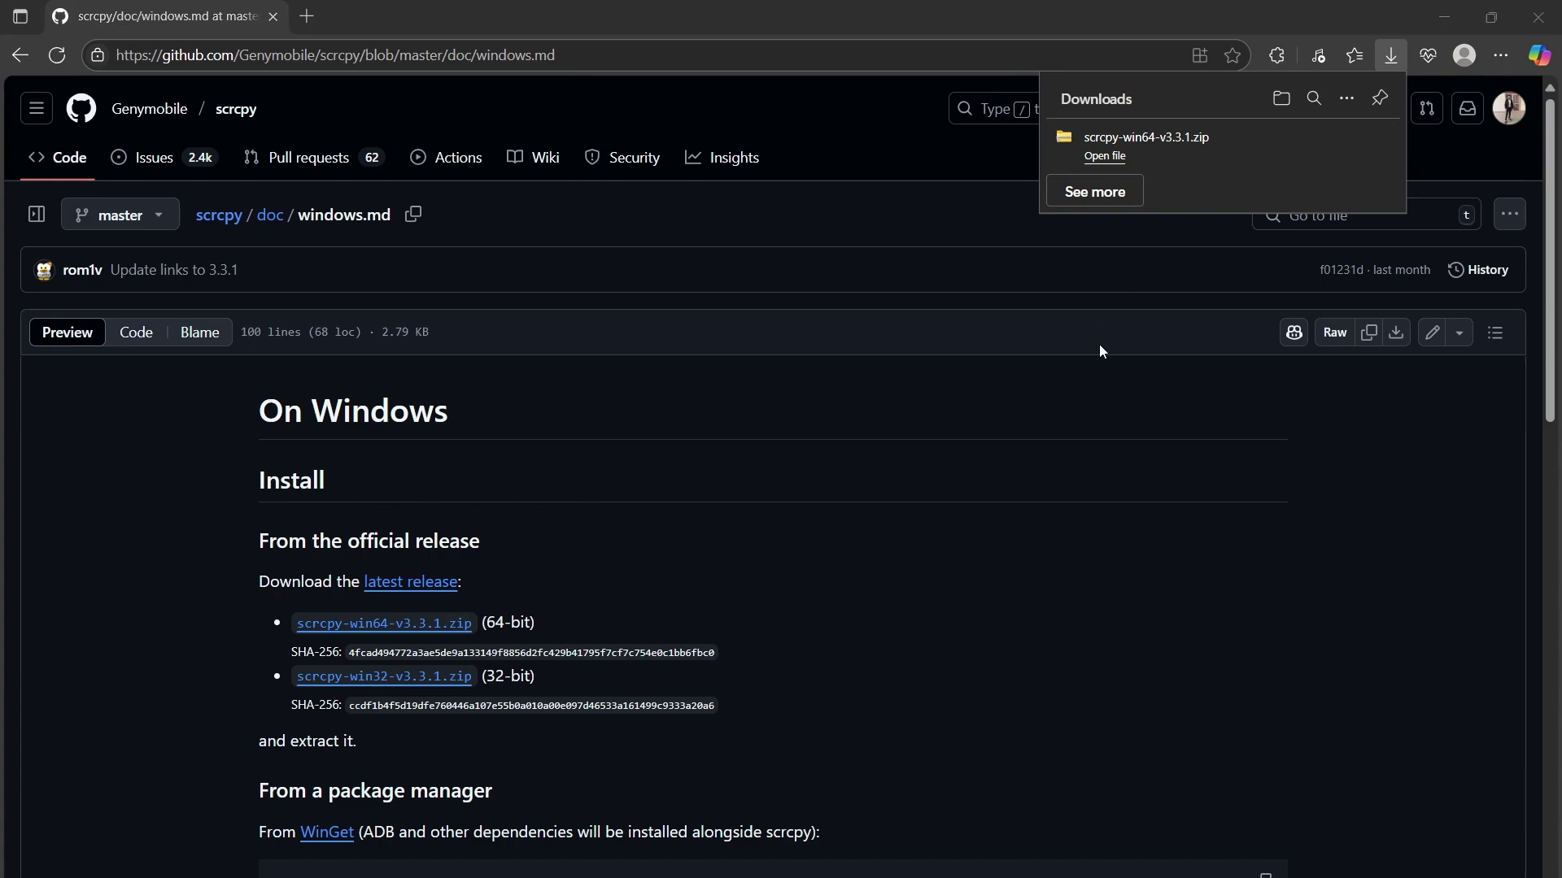
- Extract scrcpy-win64-v3.3.1.zip in Downloads with Extract All into the suggested folder
key("super+e")
left_click(85, 286)
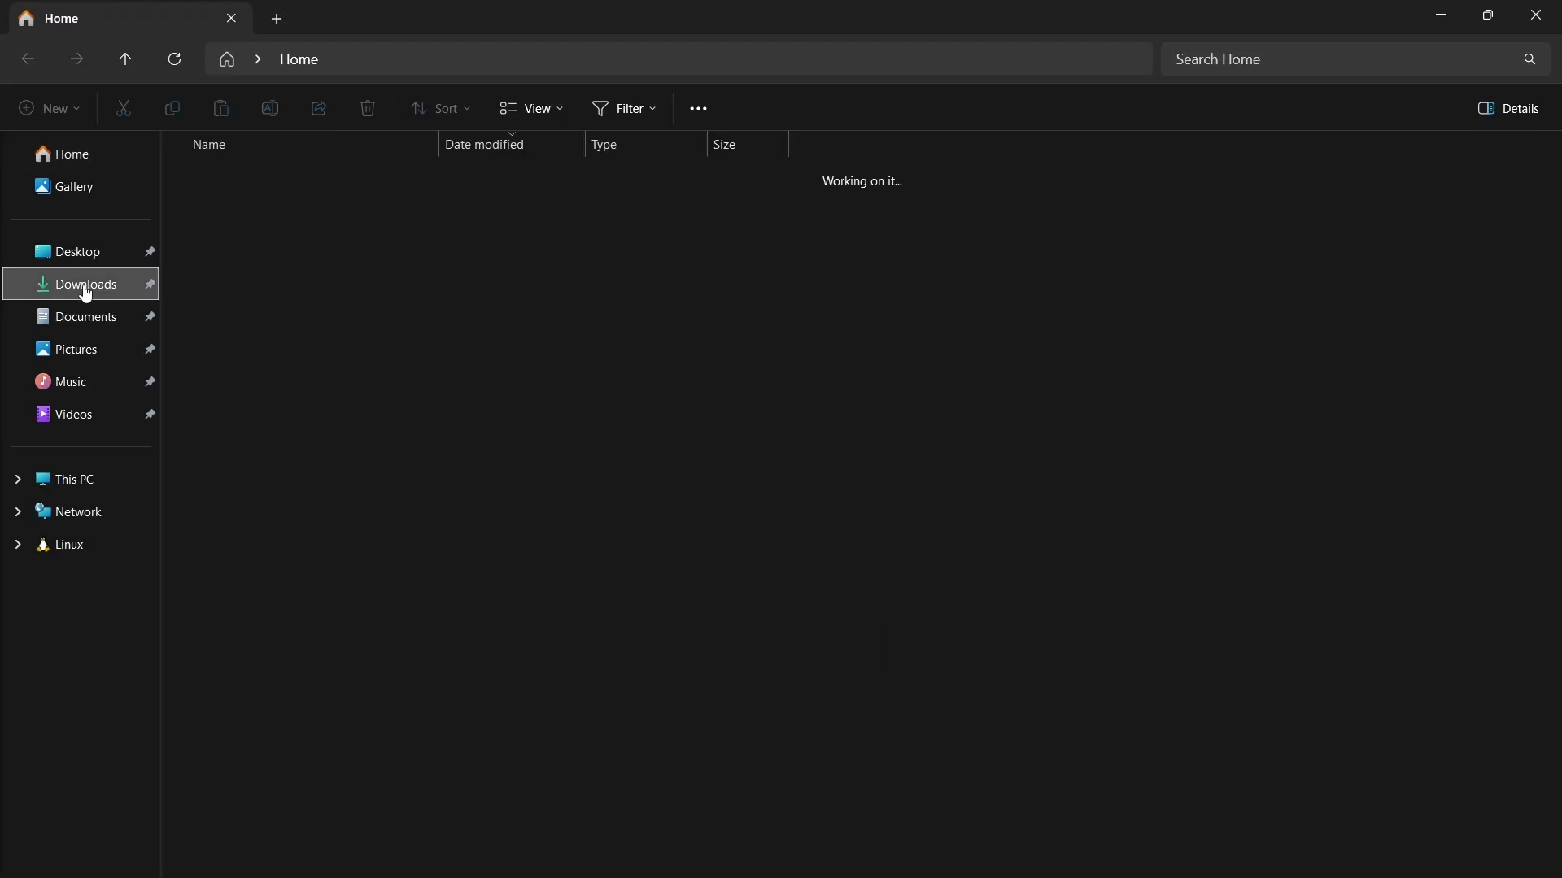
left_click(327, 195)
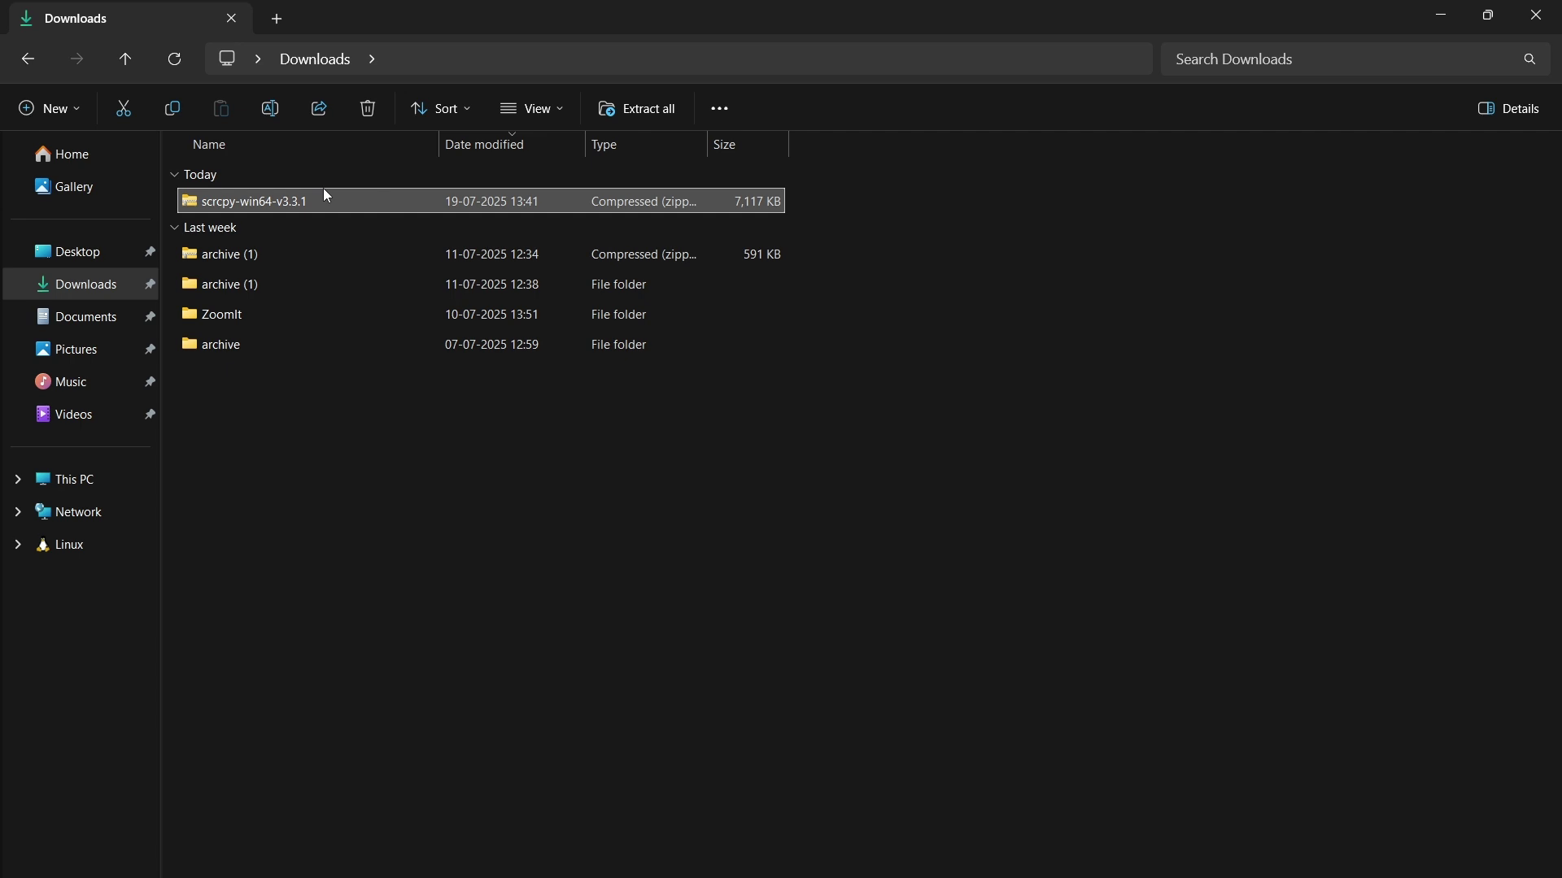
right_click(325, 196)
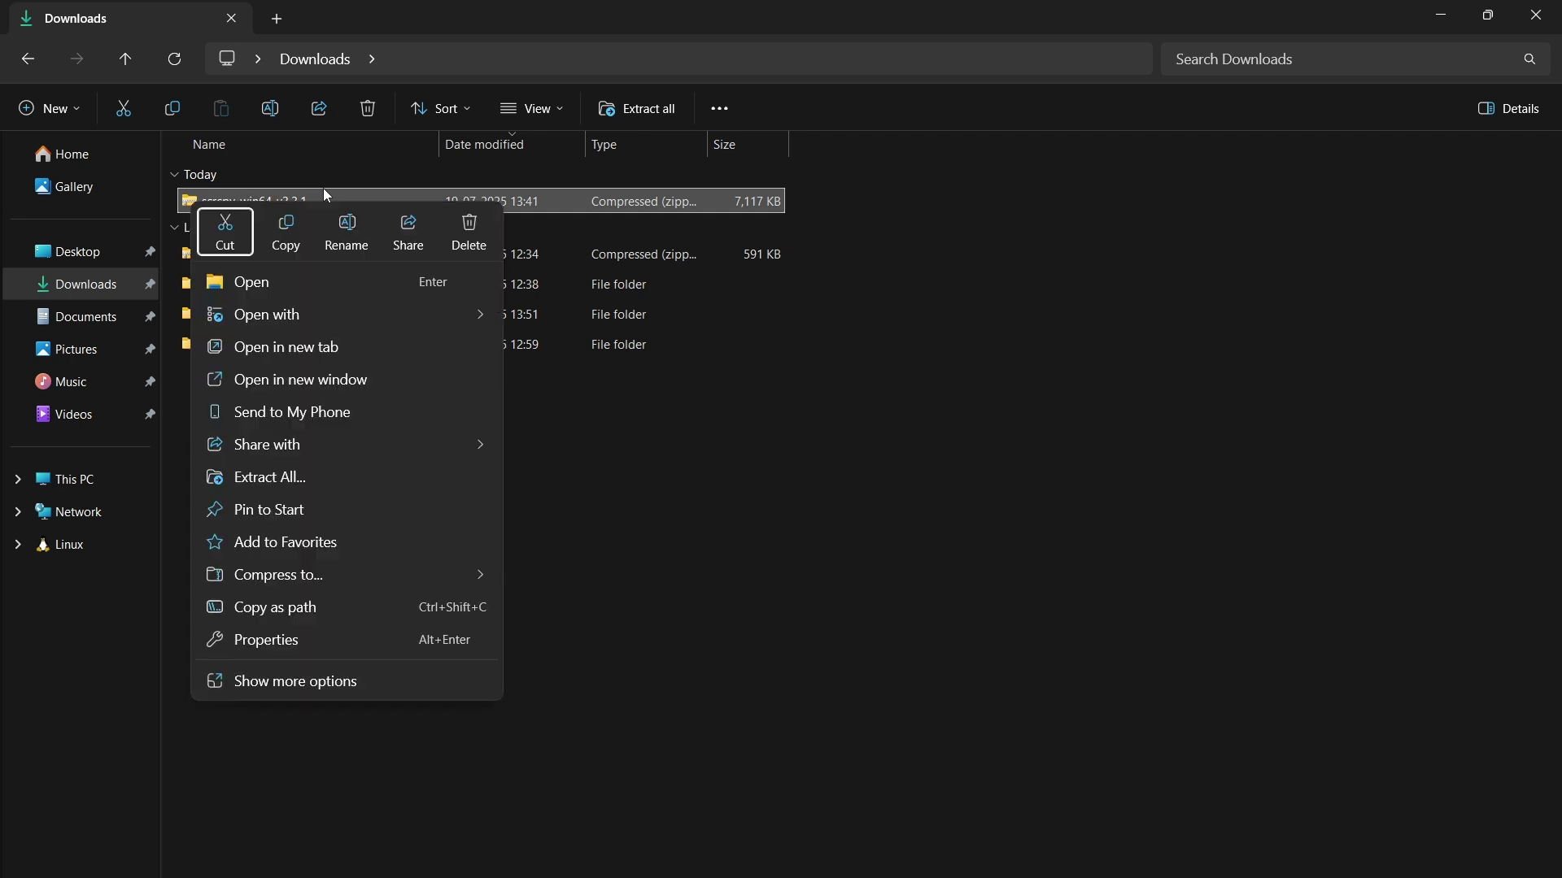
left_click(318, 480)
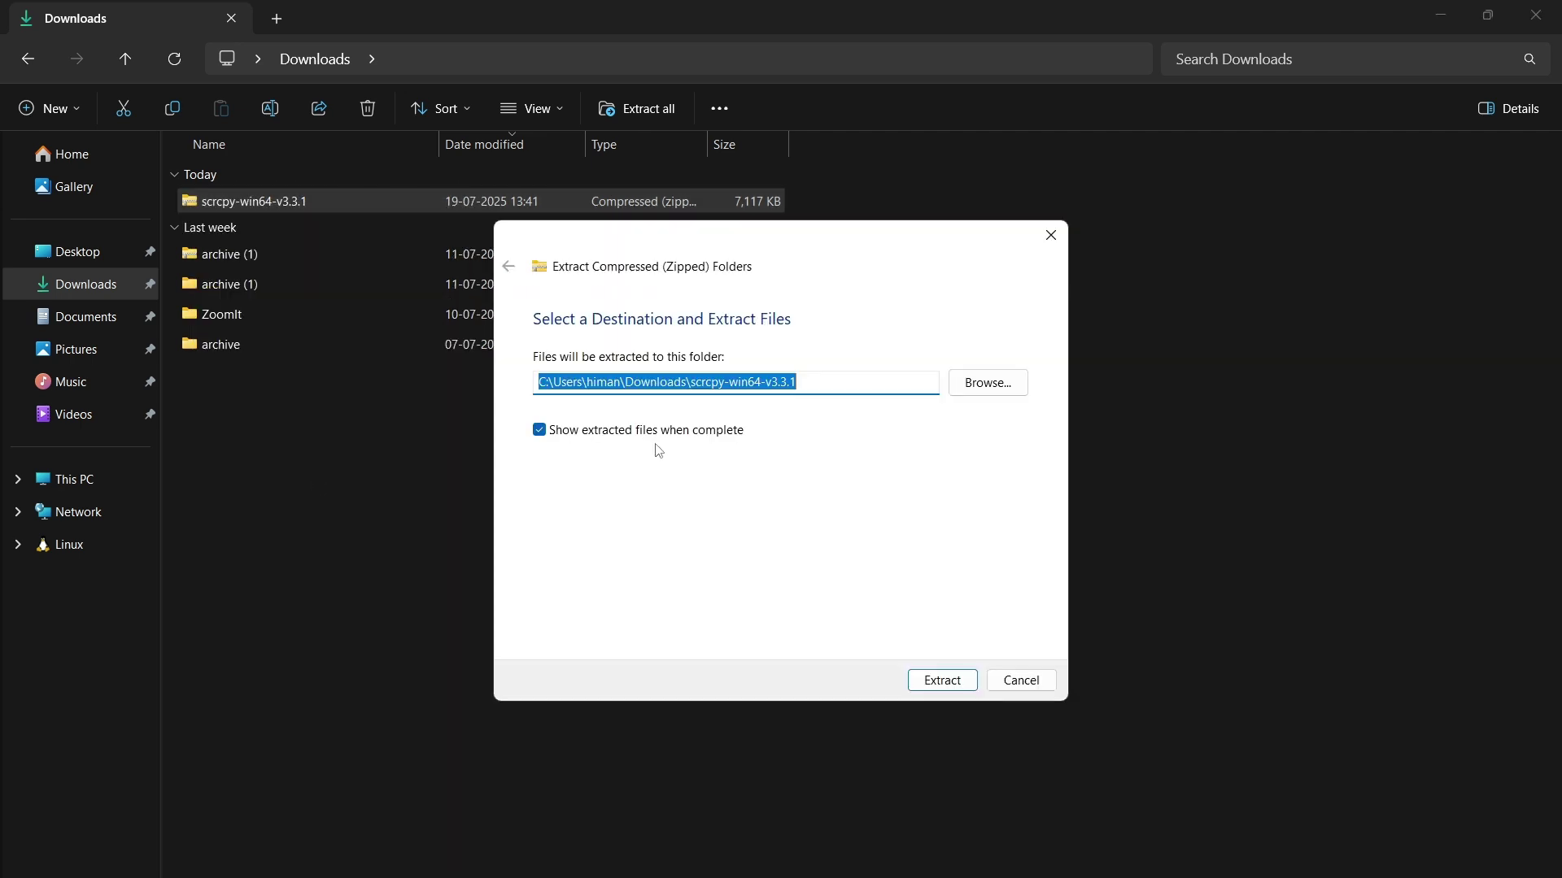
left_click(928, 680)
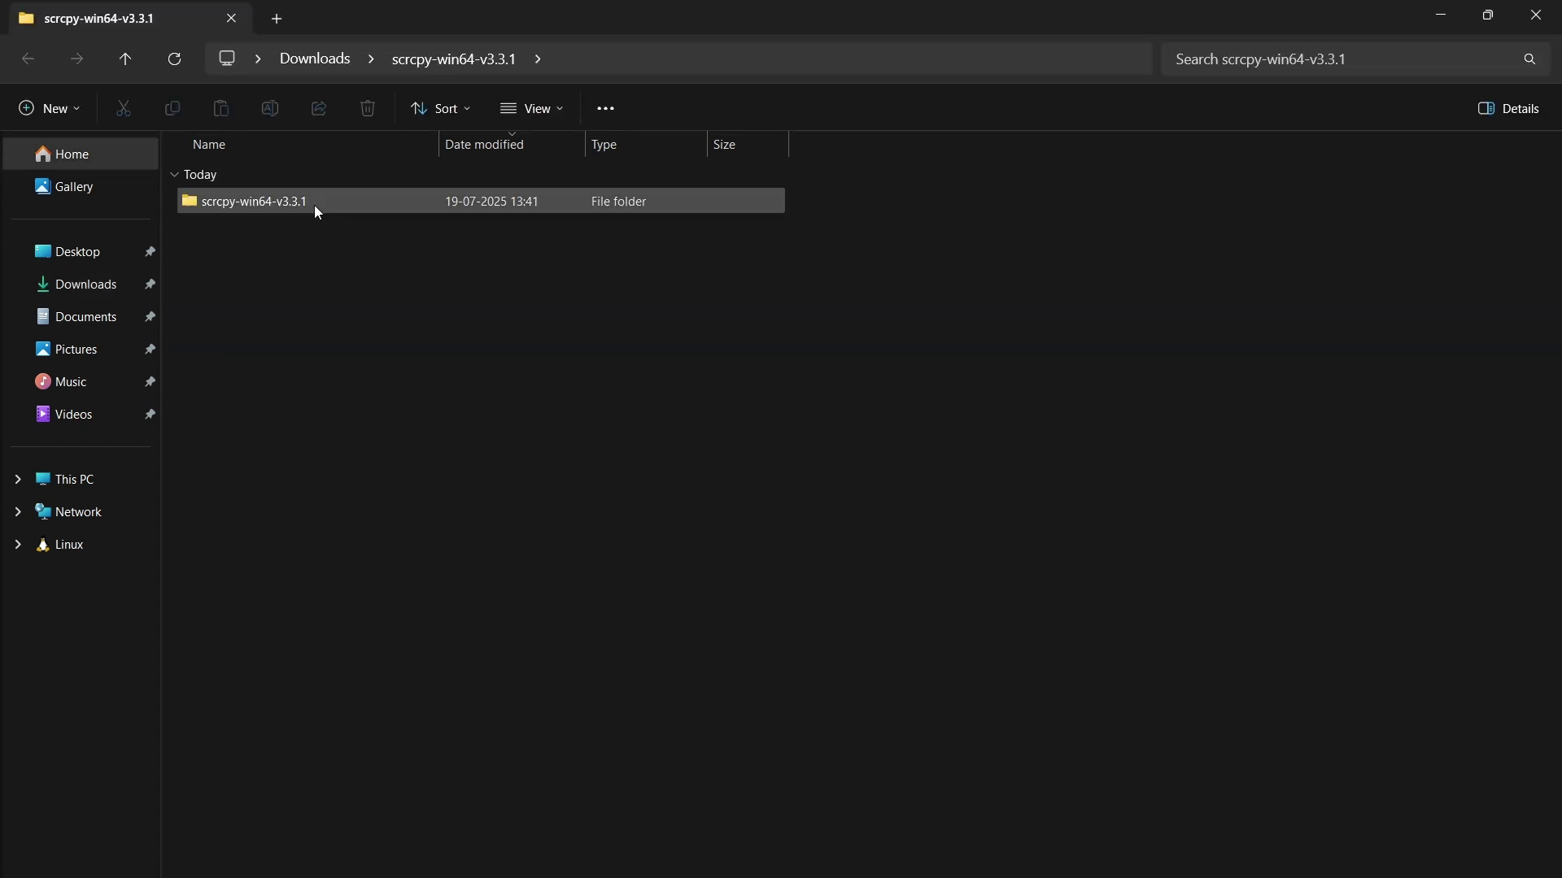
- Open the inner scrcpy-win64-v3.3.1 folder and run scrcpy-noconsole to mirror the phone
double_click(314, 205)
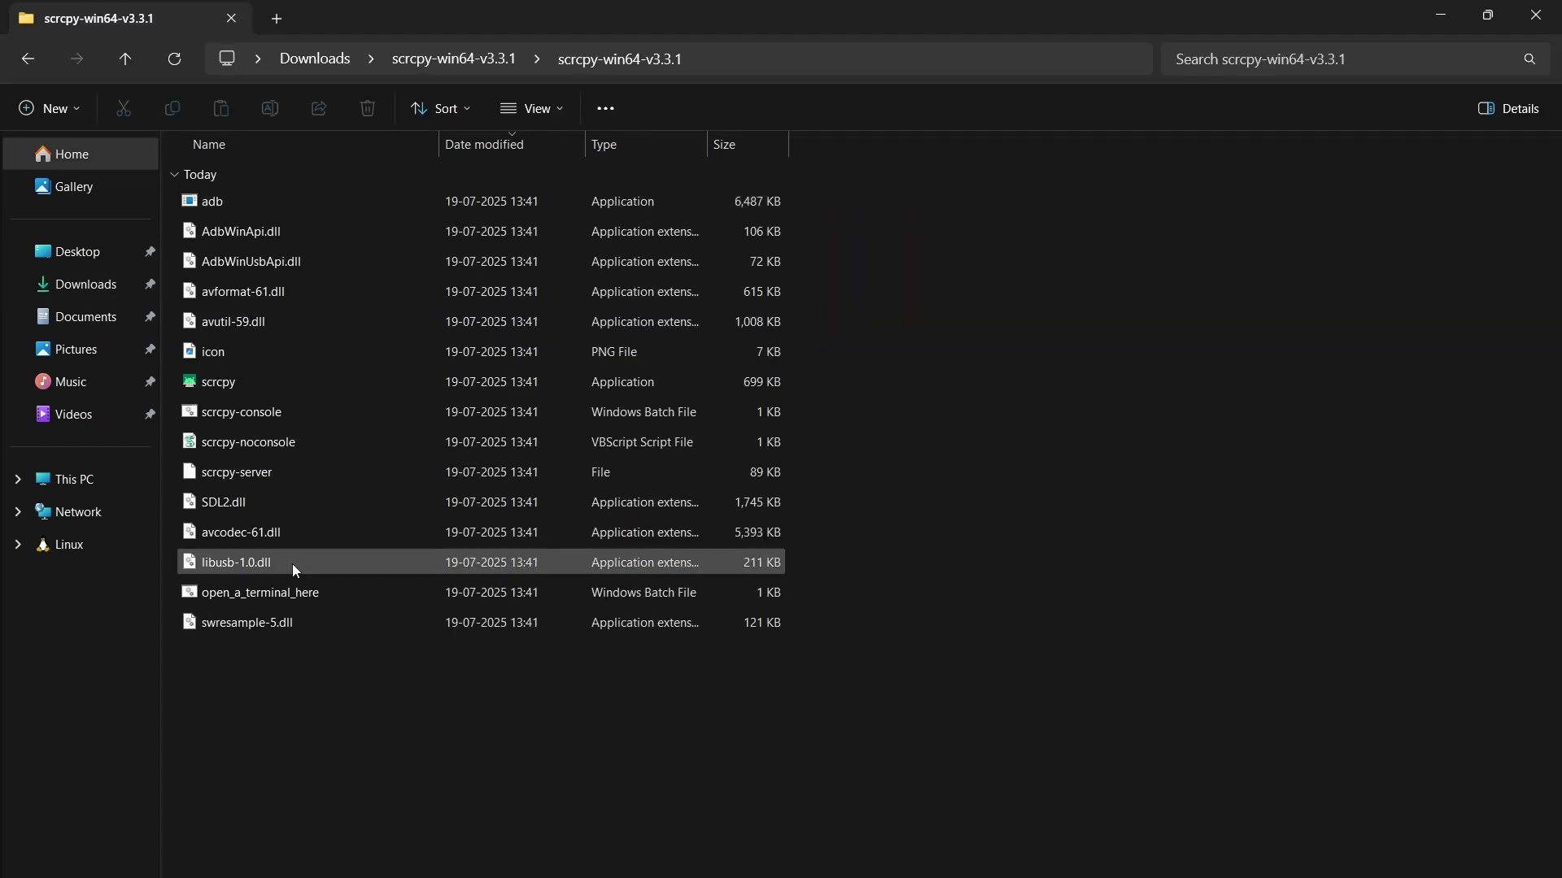
mouse_move(312, 540)
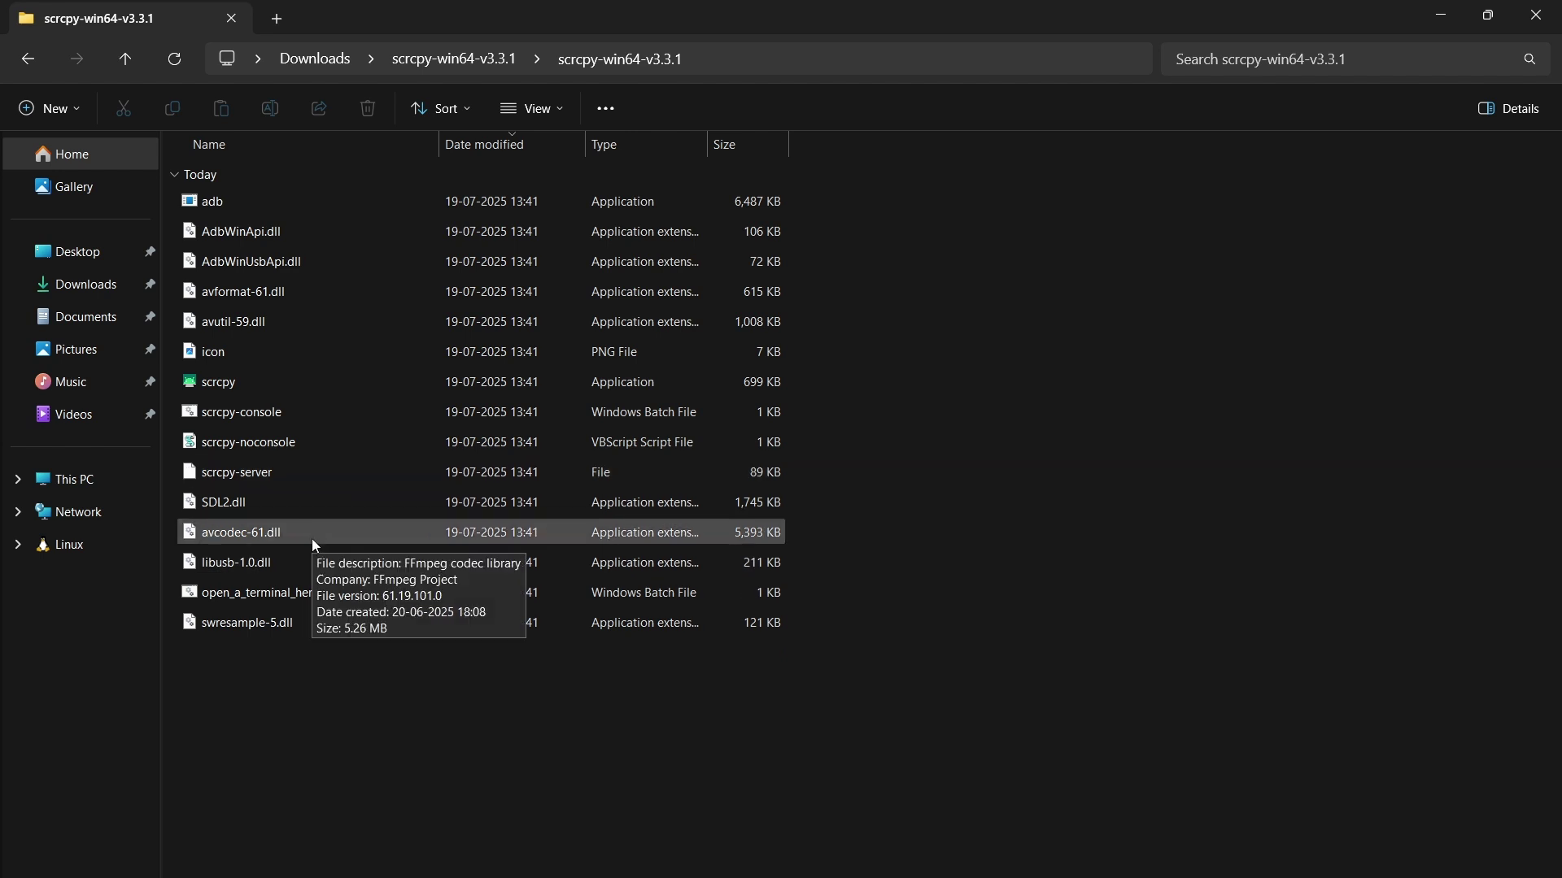
left_click(395, 446)
left_click(303, 442)
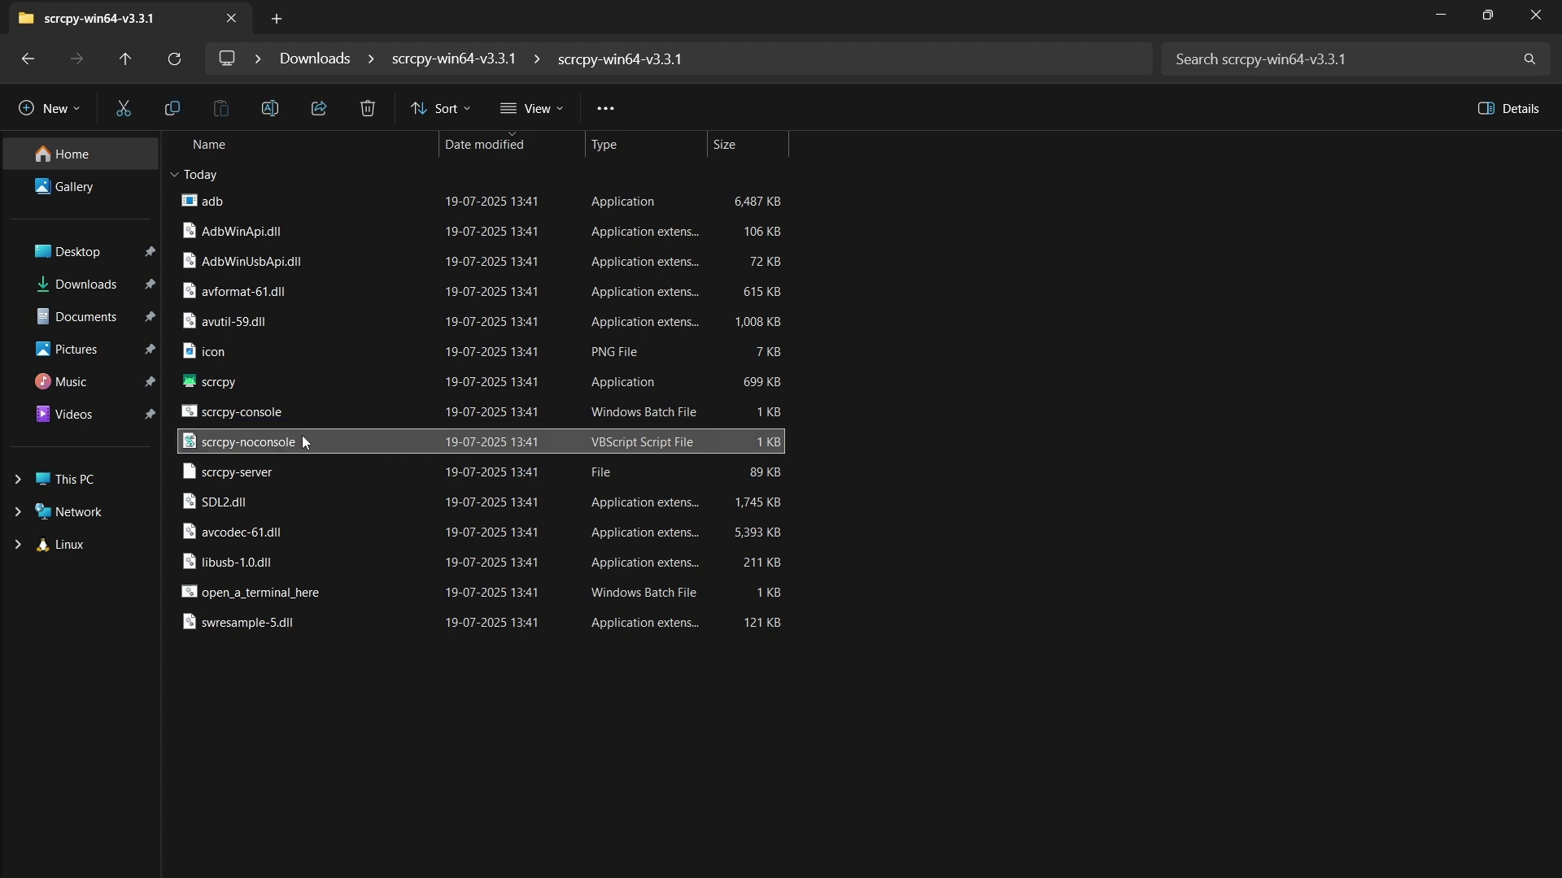
mouse_move(330, 441)
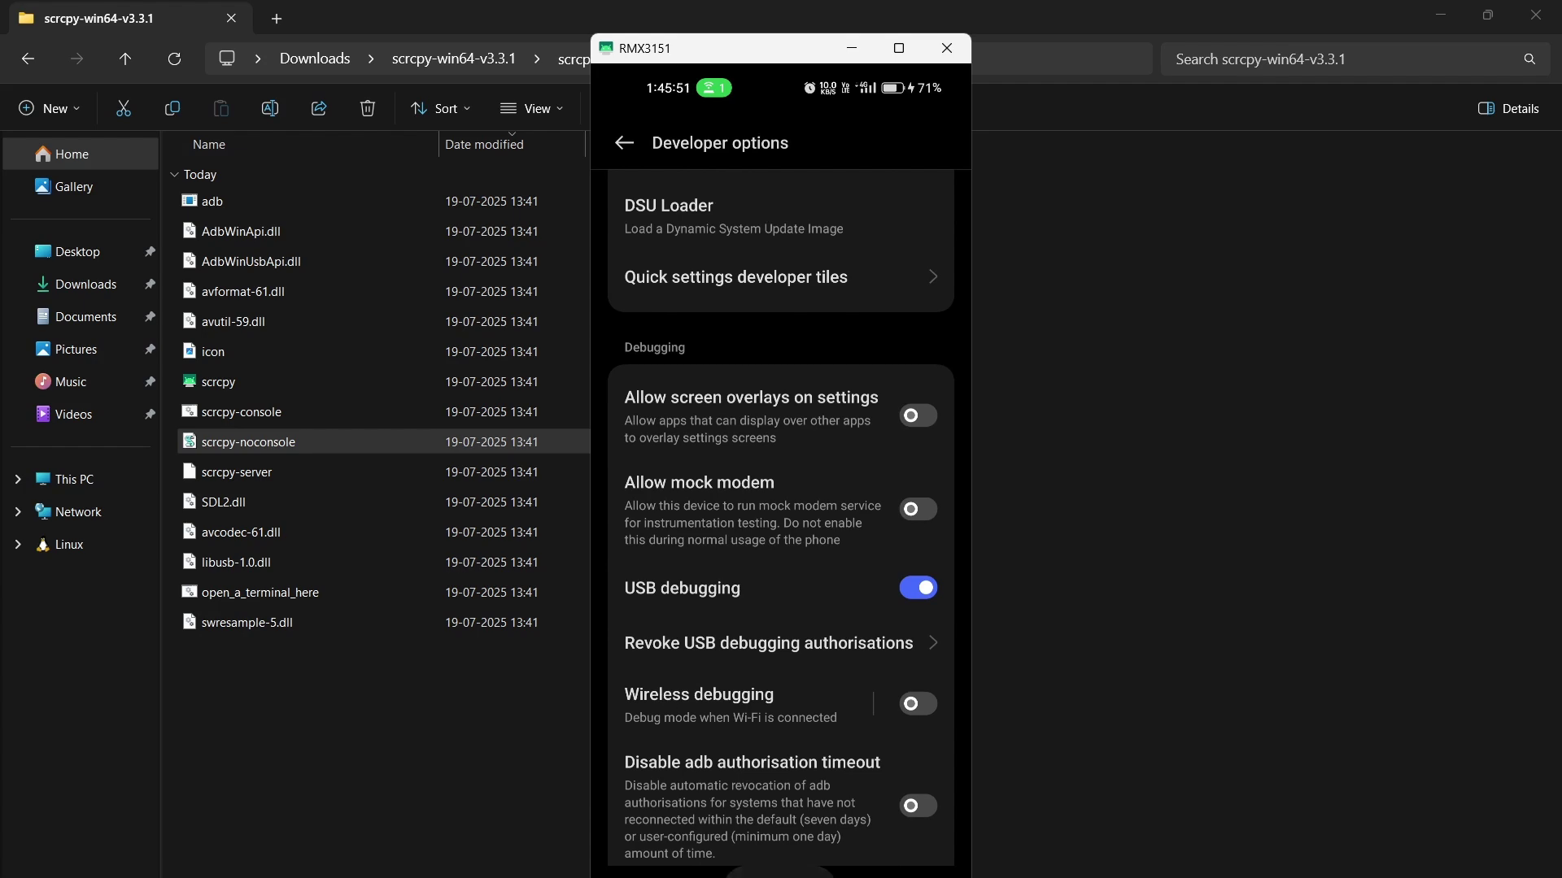
- Swipe home, open the Google folder, pull the shade to open Settings, then close the mirror
left_click_drag(780, 874, 745, 544)
scroll(745, 545, "down", 2)
scroll(941, 475, "up", 2)
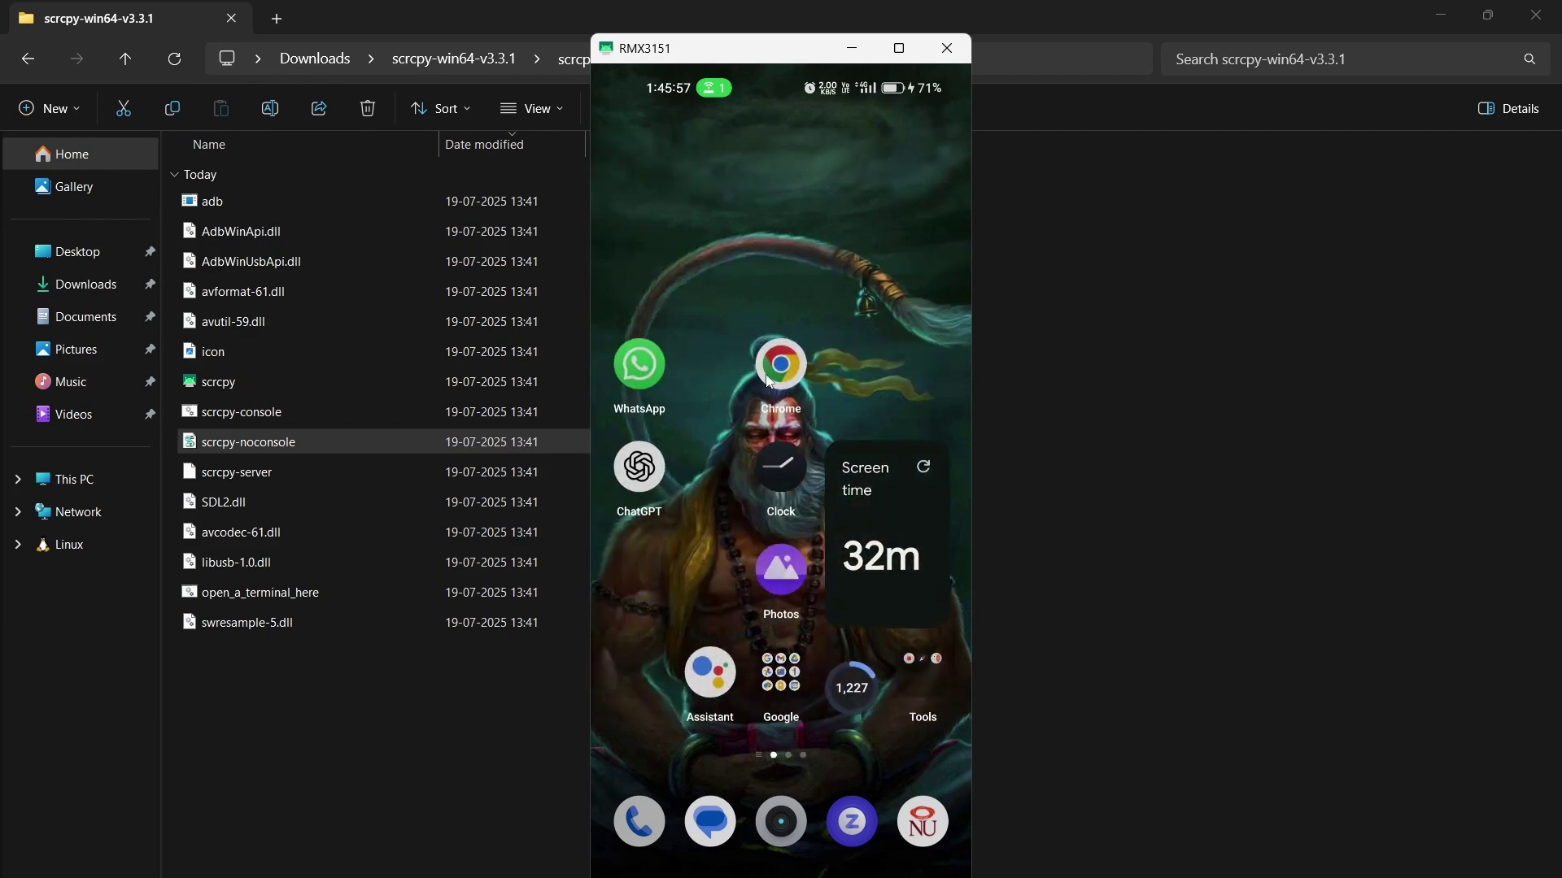
left_click(781, 677)
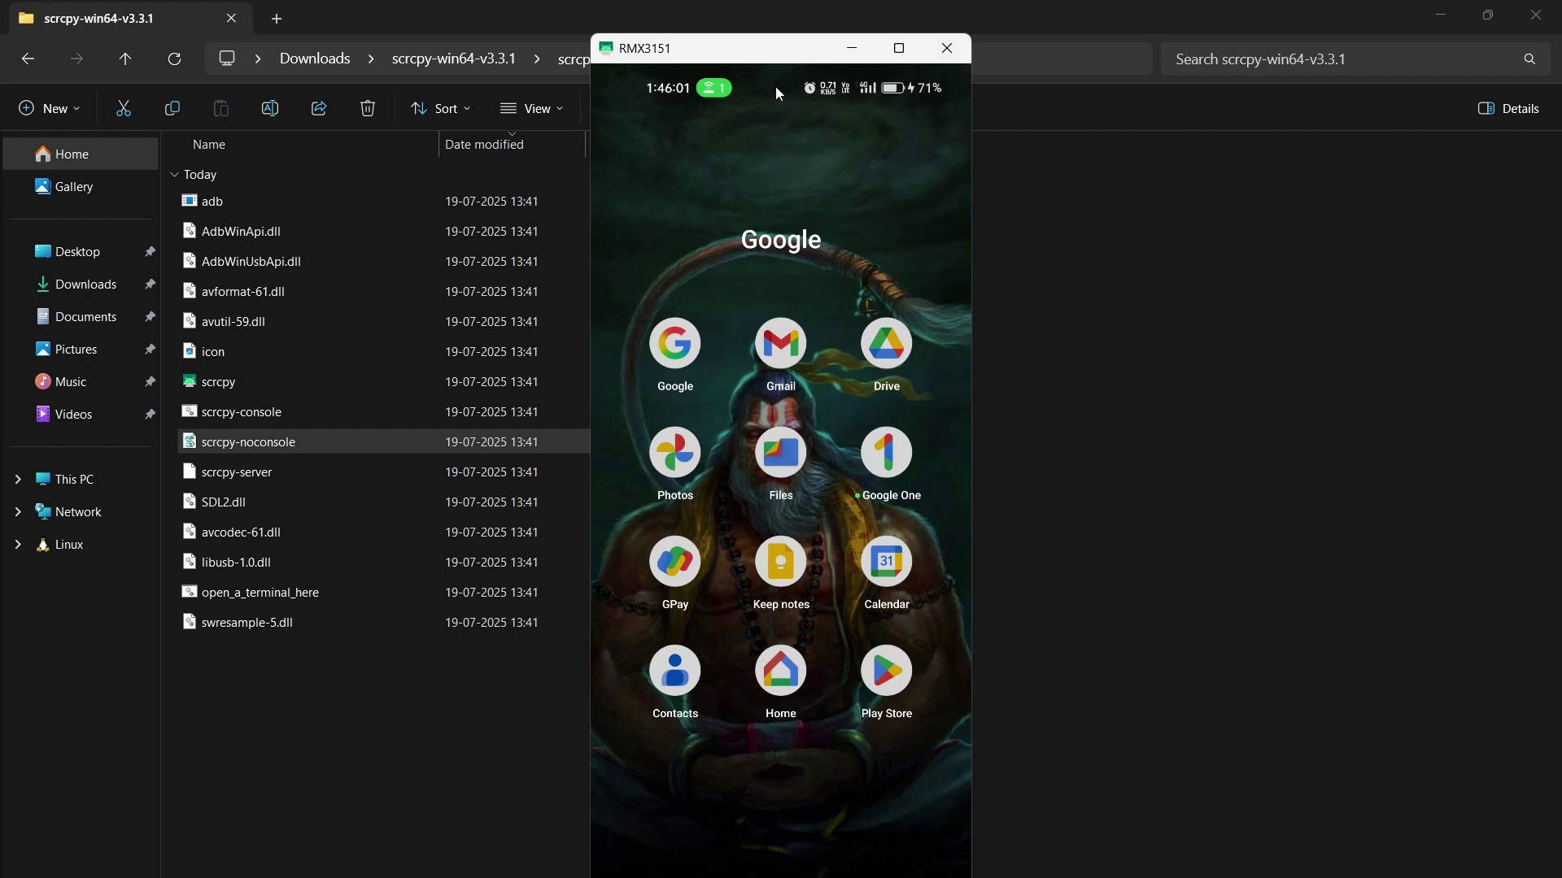
left_click_drag(774, 87, 856, 730)
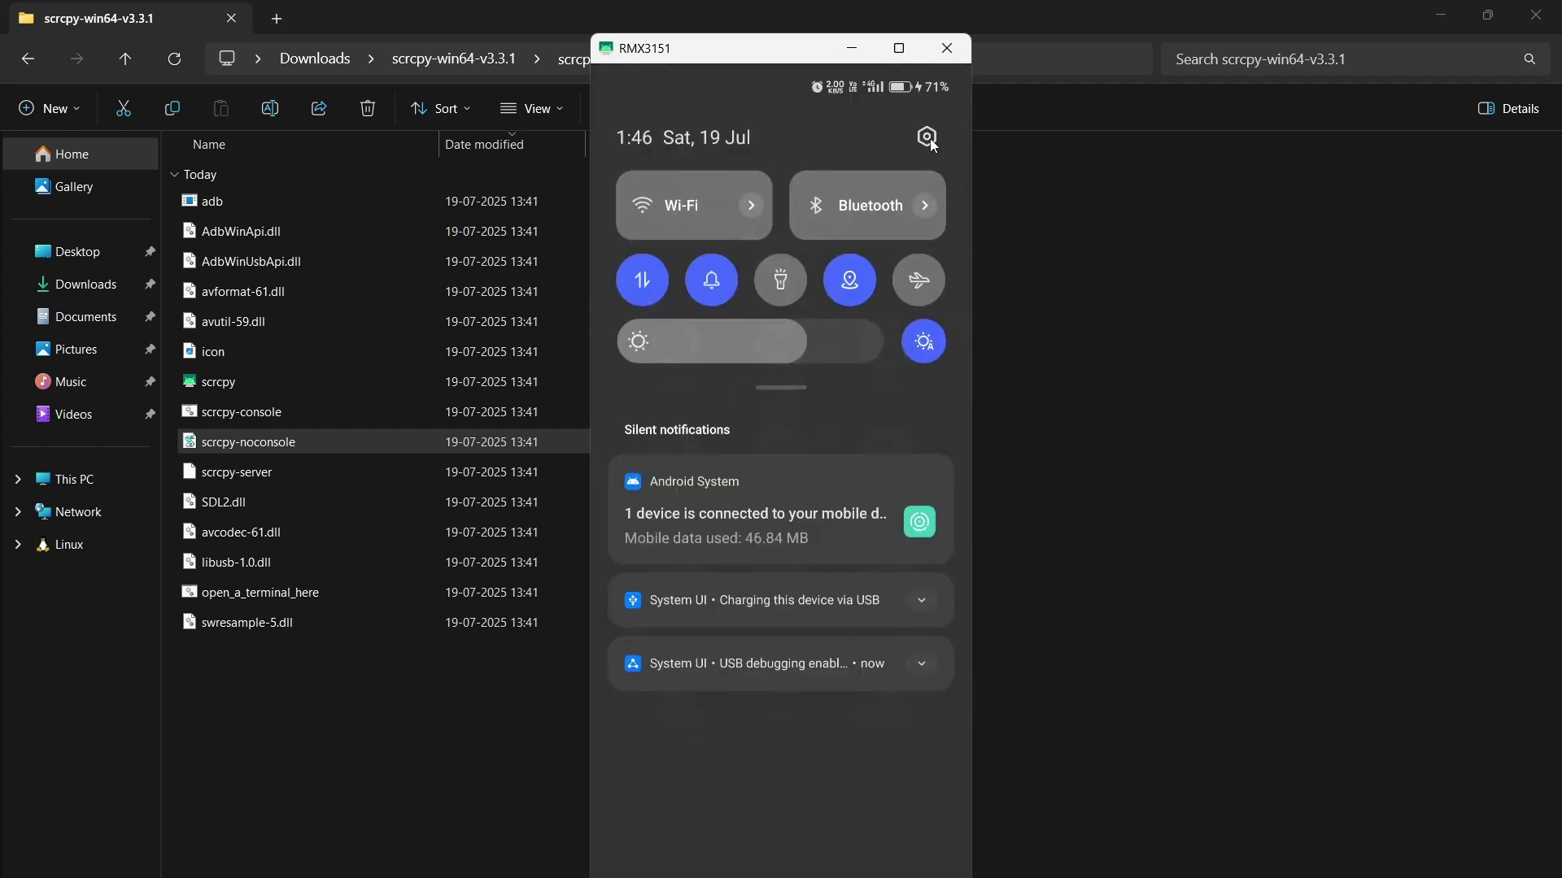
left_click(927, 143)
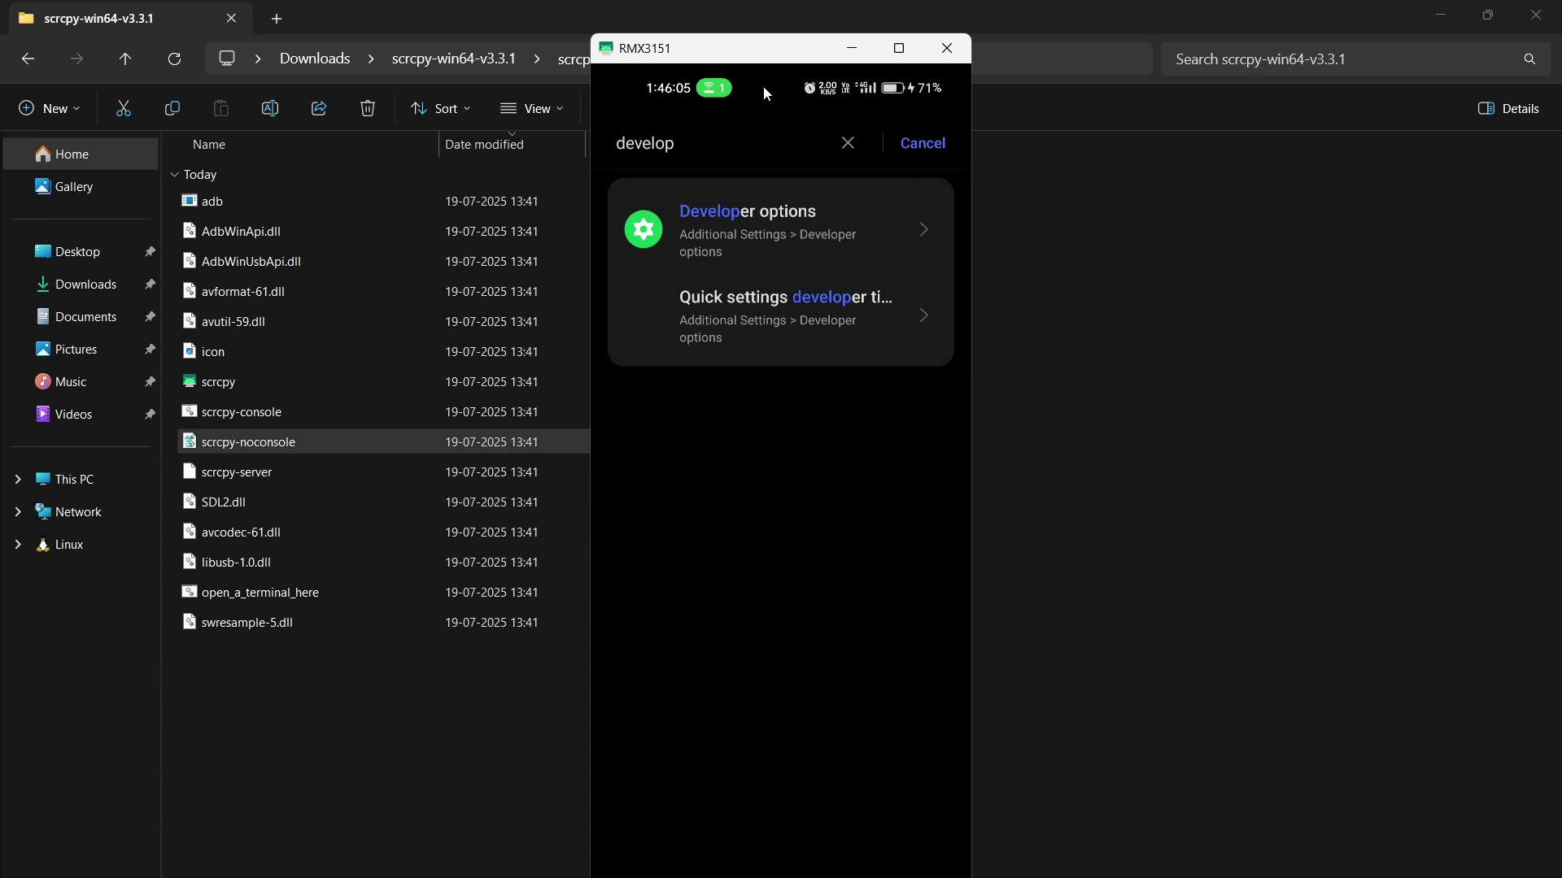
left_click_drag(762, 85, 789, 642)
left_click(948, 48)
- Open a maximized terminal via open_a_terminal_here and run scrcpy --tcpip
left_click(954, 38)
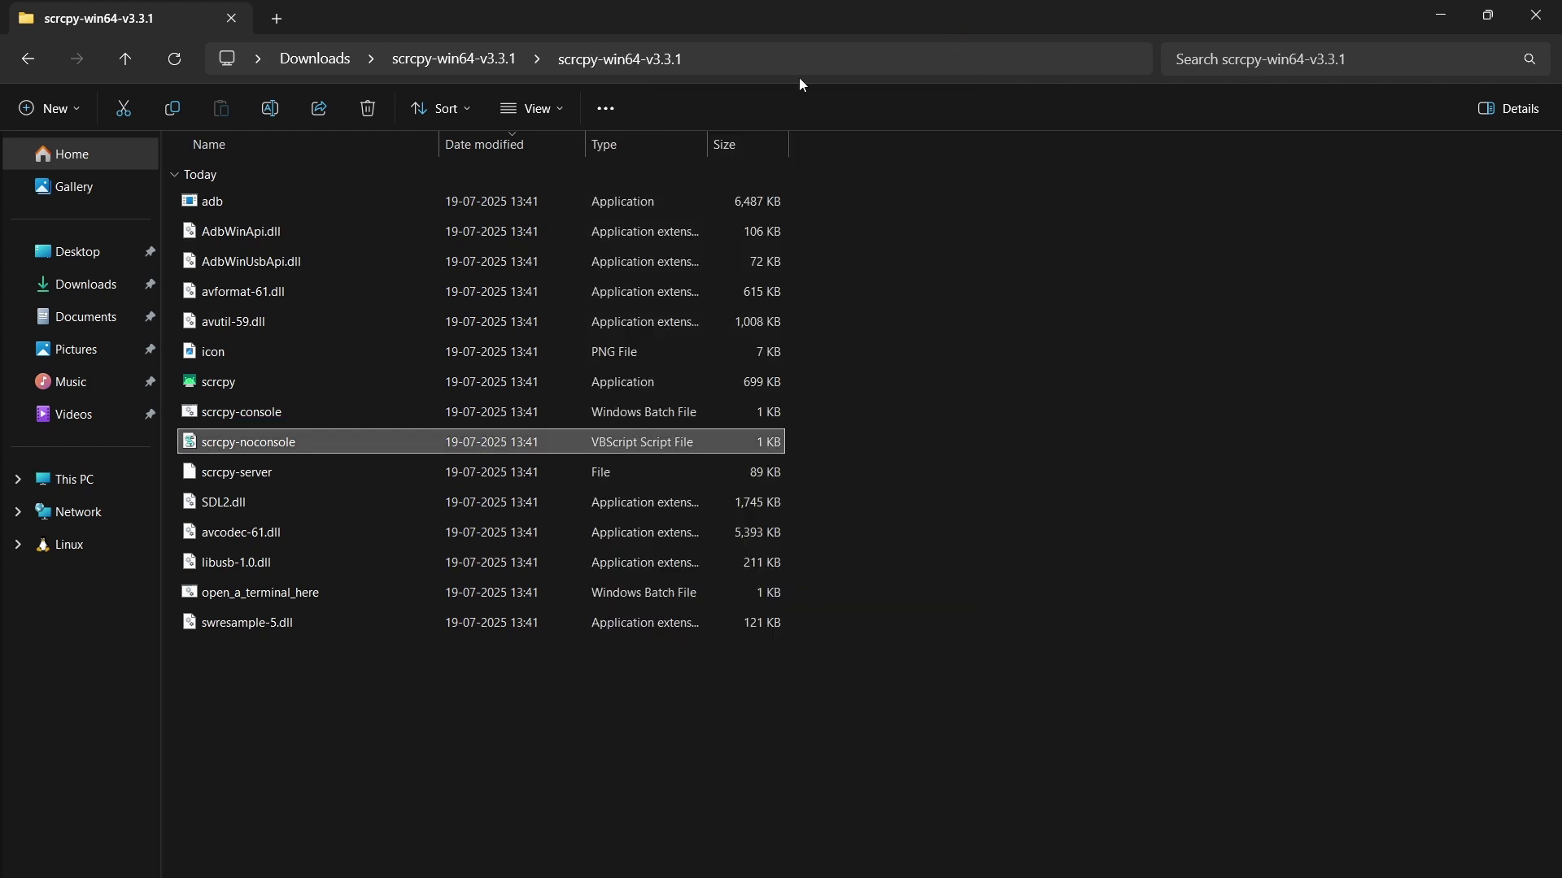
left_click(358, 587)
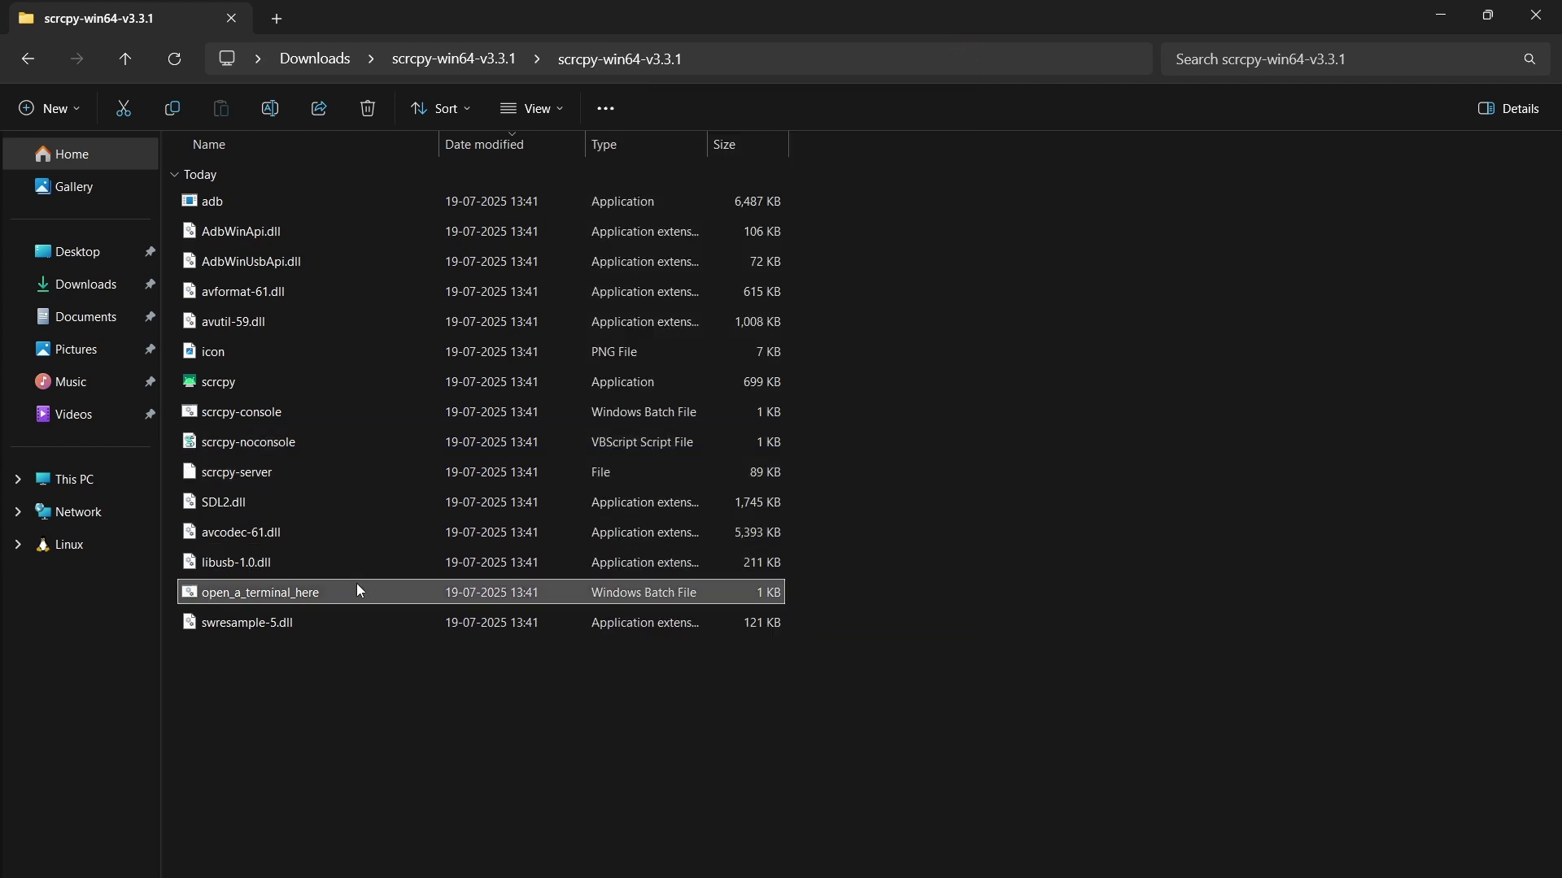
double_click(358, 587)
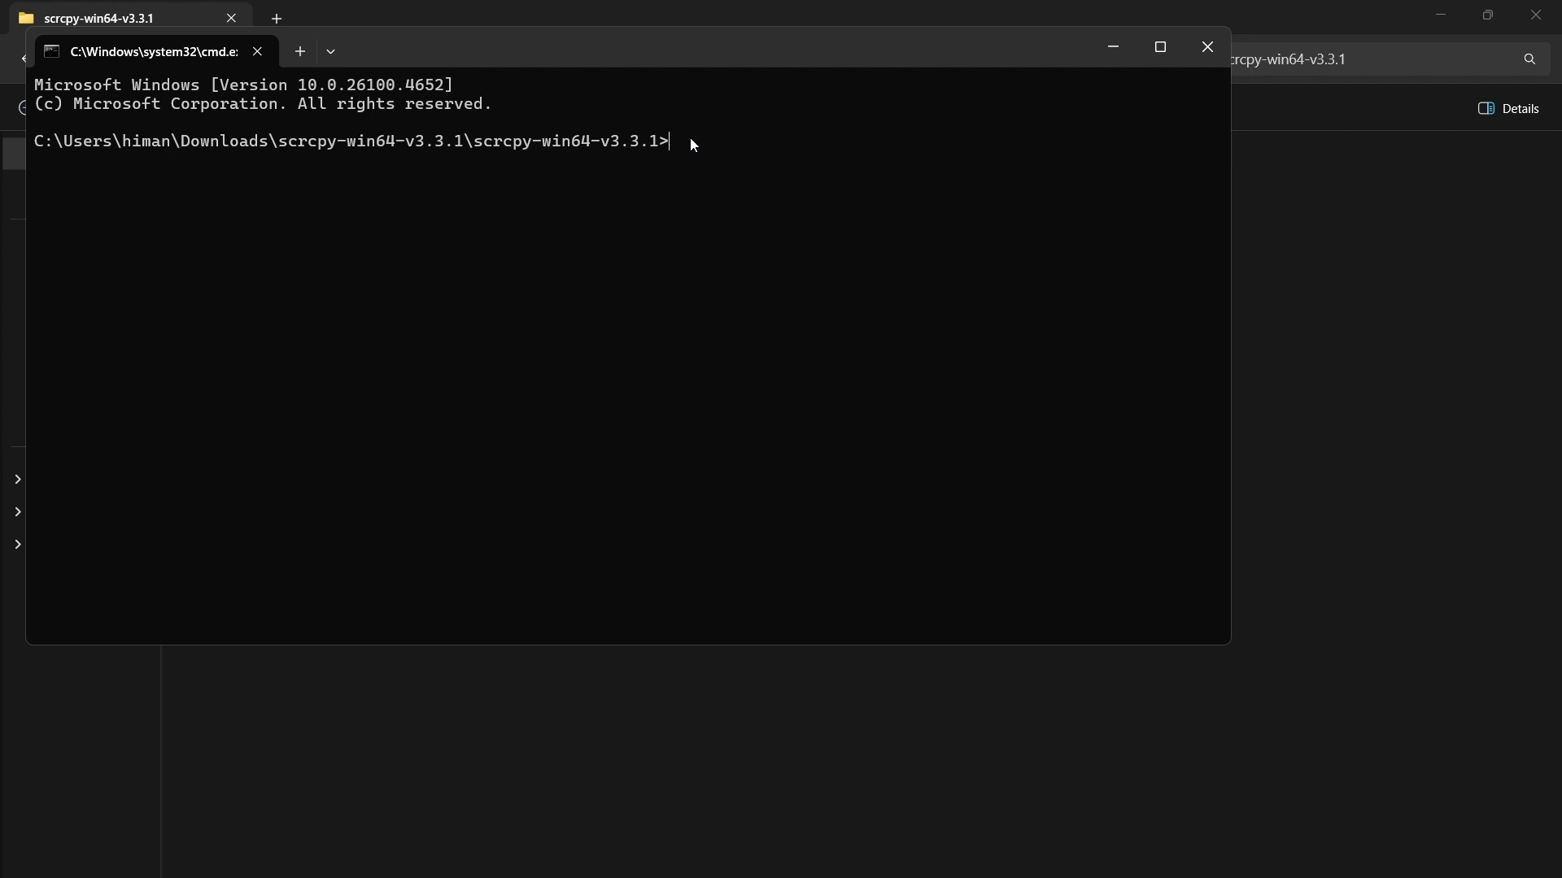
key("super+Up")
type("scrcpy --")
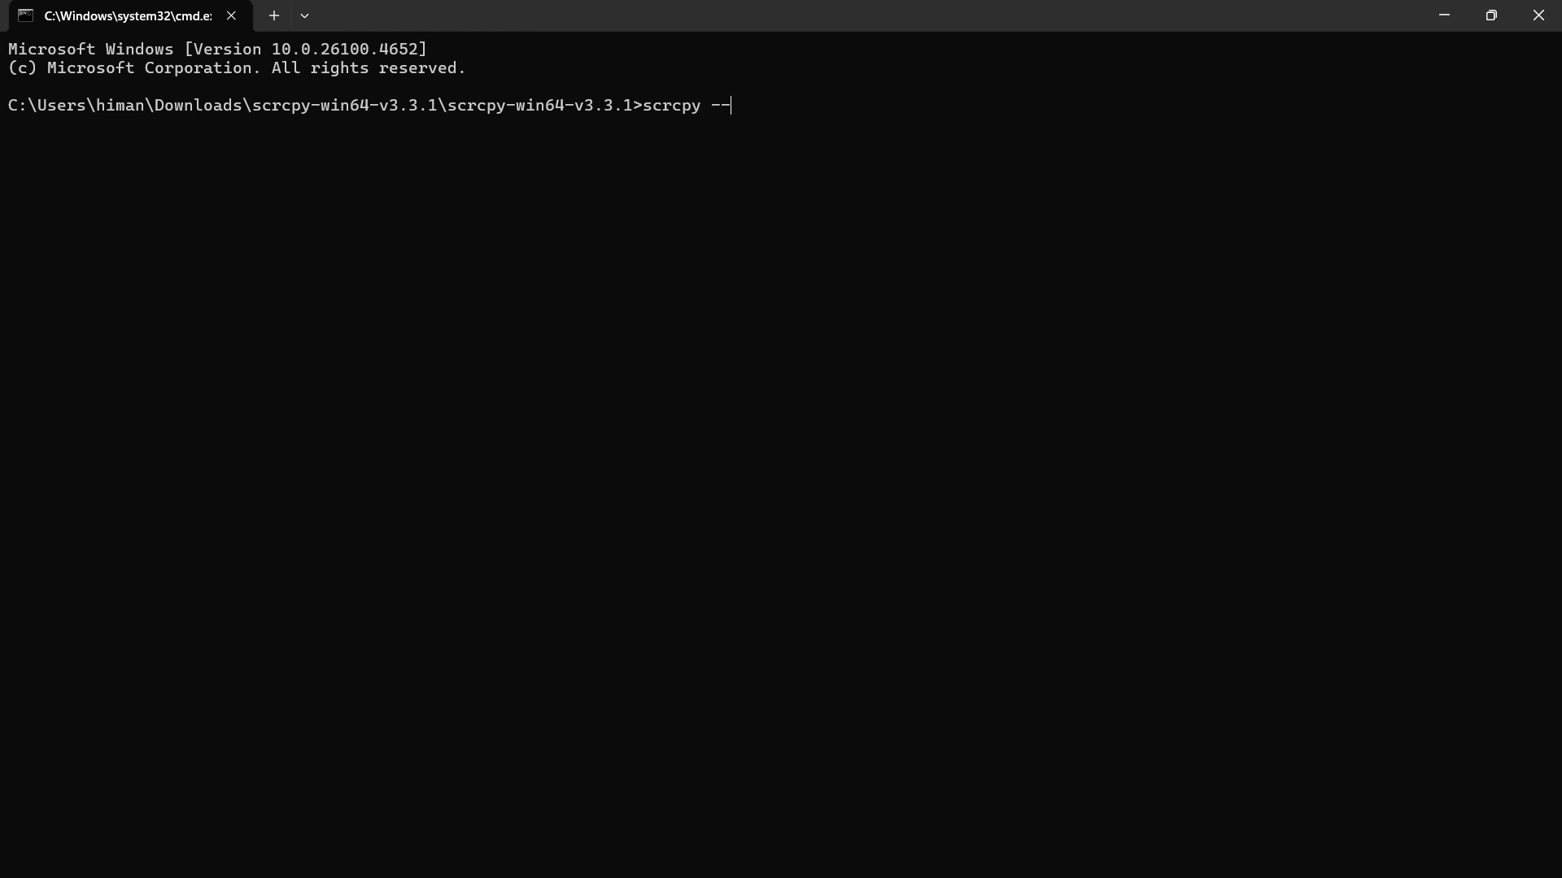
type("tcpip")
key("Return")
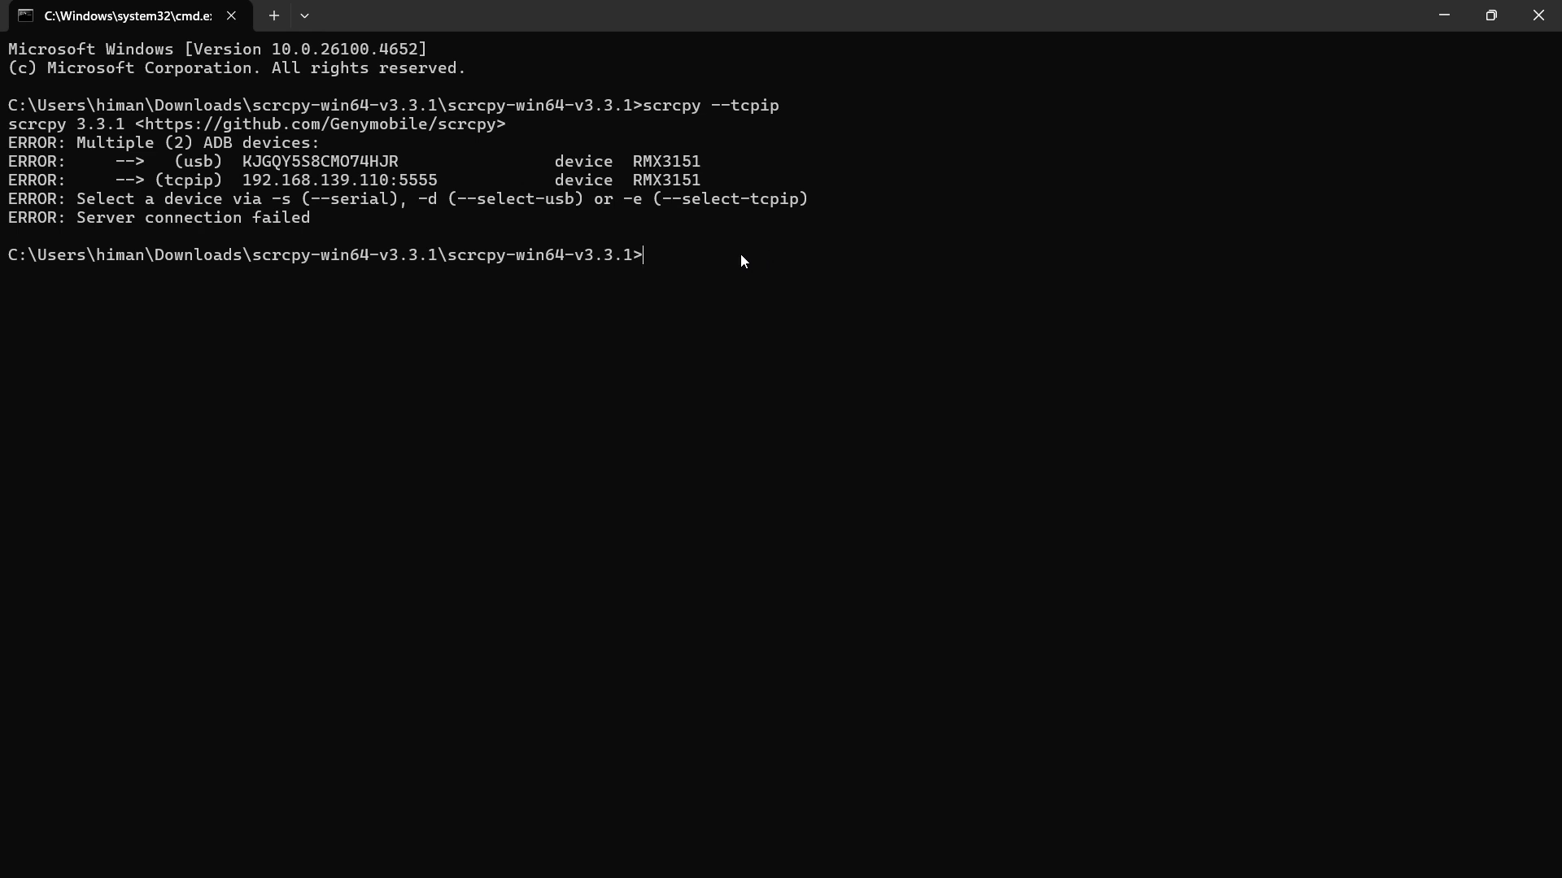
- Rerun scrcpy --tcpip and open the phone's Settings from quick settings
key("Up")
key("Return")
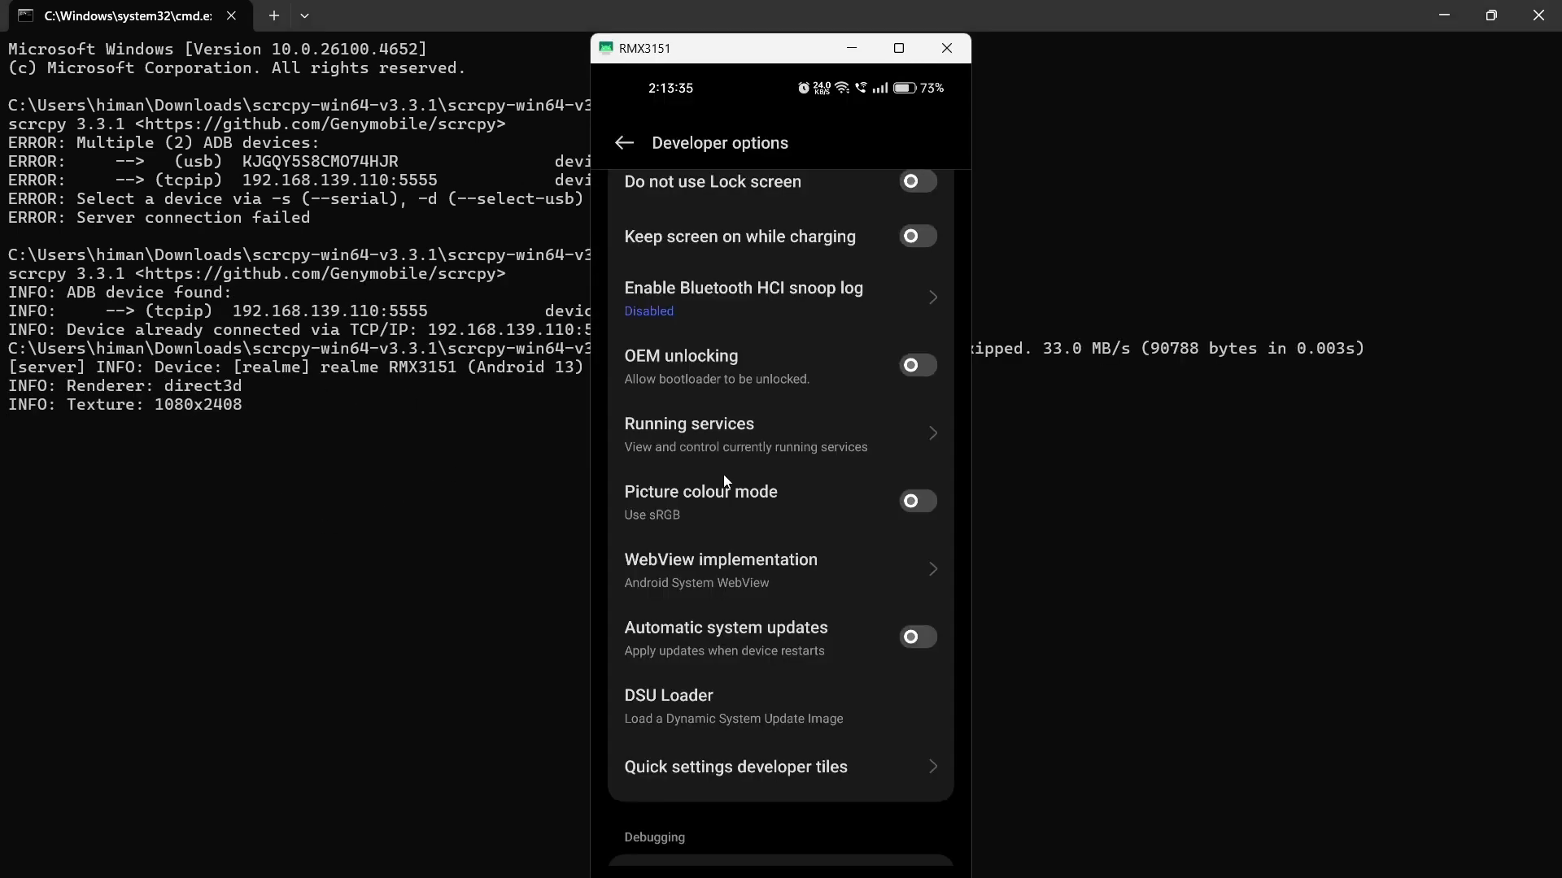
scroll(750, 482, "down", 5)
scroll(752, 487, "up", 5)
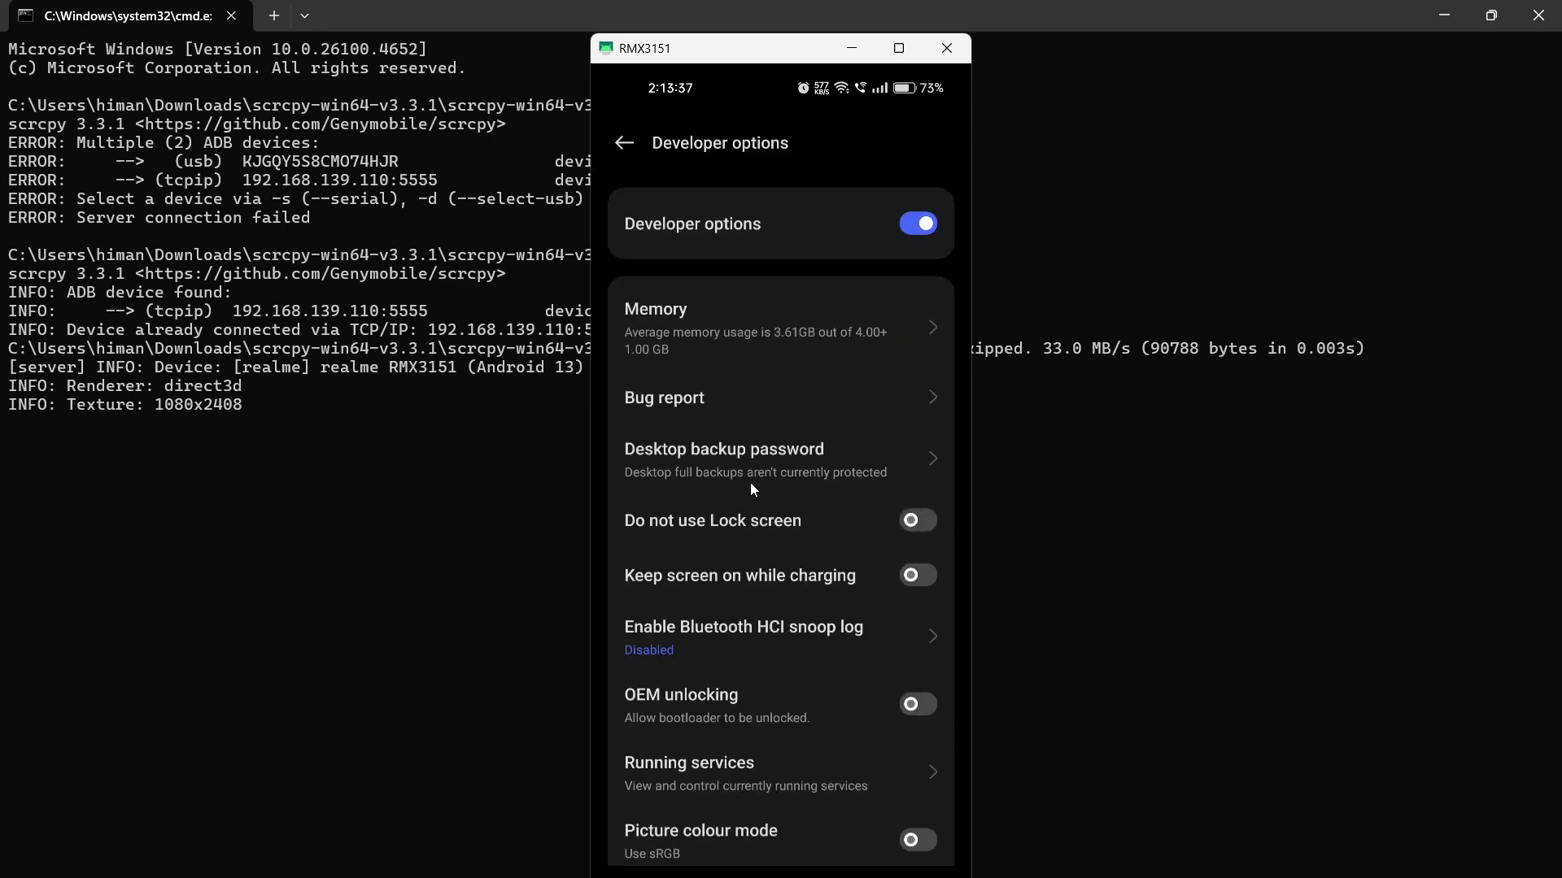
key("alt+n")
key("alt+n")
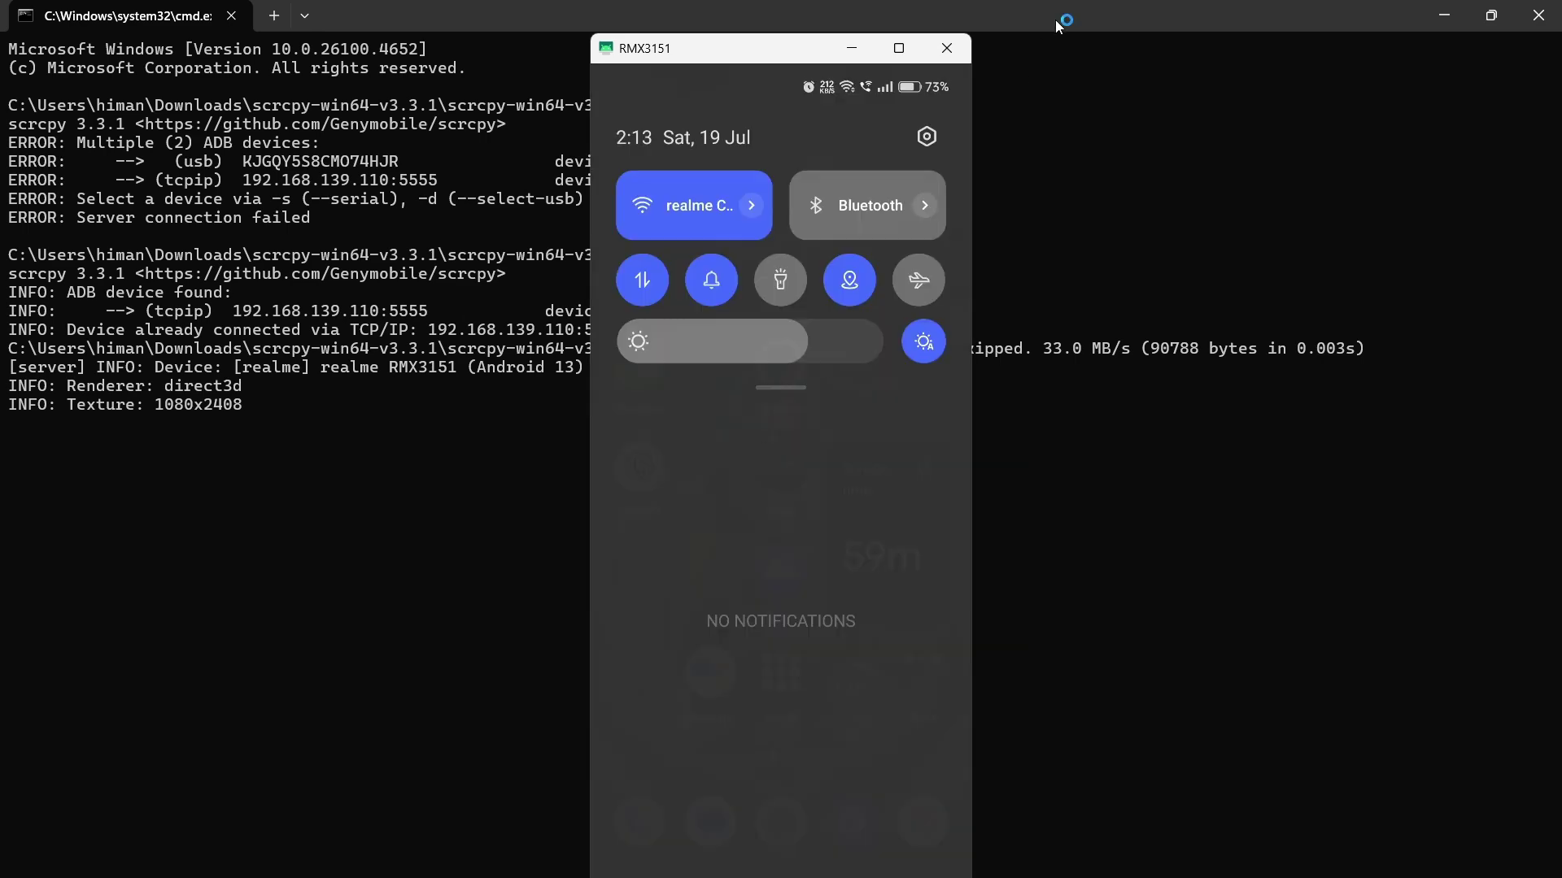
left_click(925, 135)
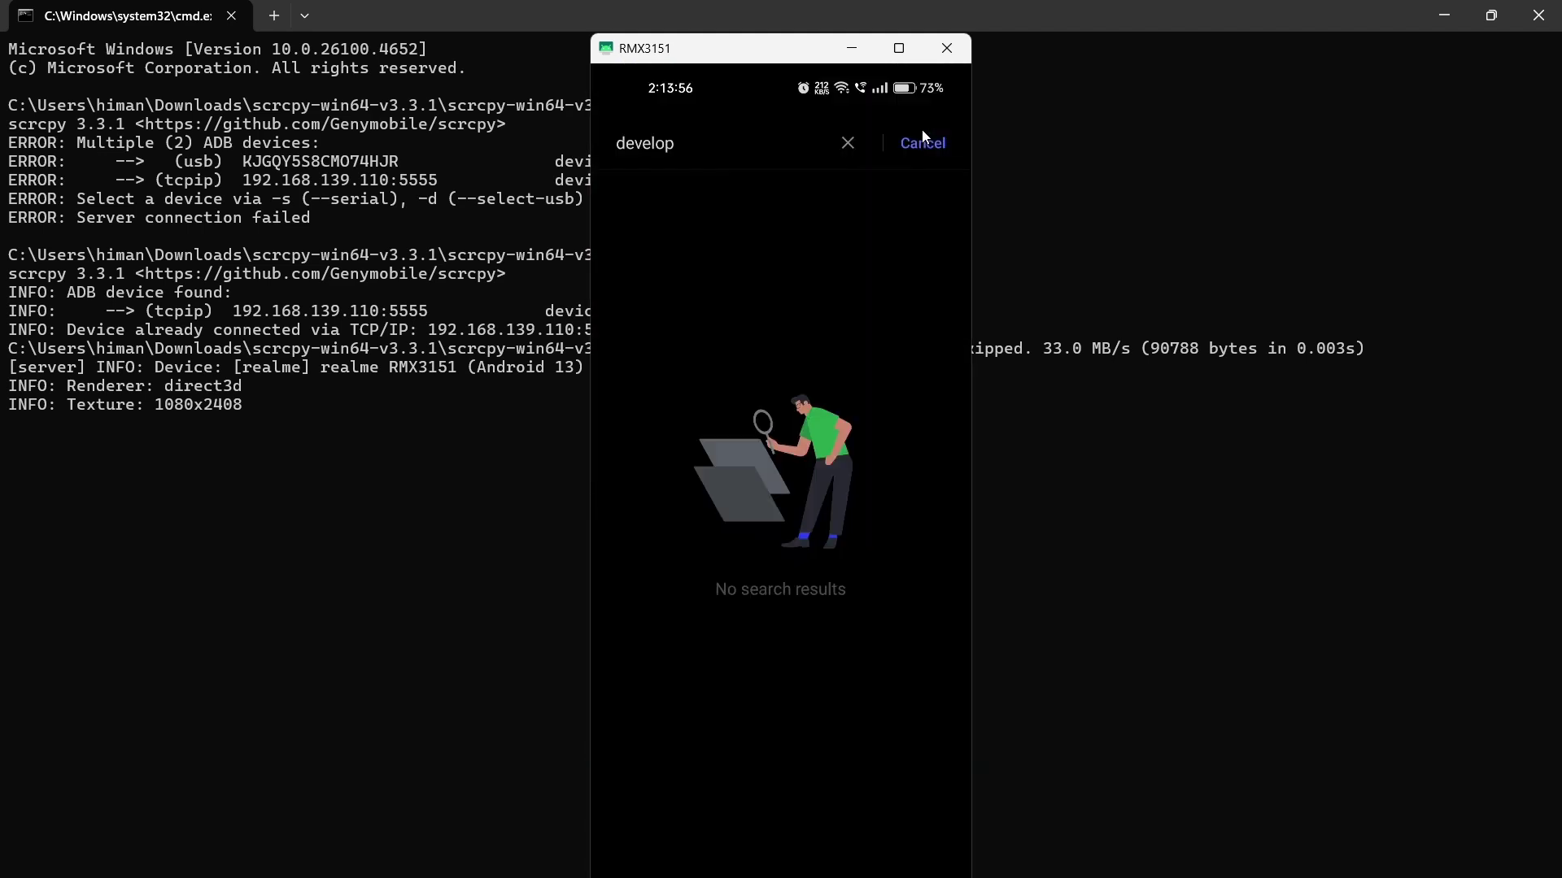
- Clear the 'develop' search, open About device, then bring the terminal forward
left_click(848, 144)
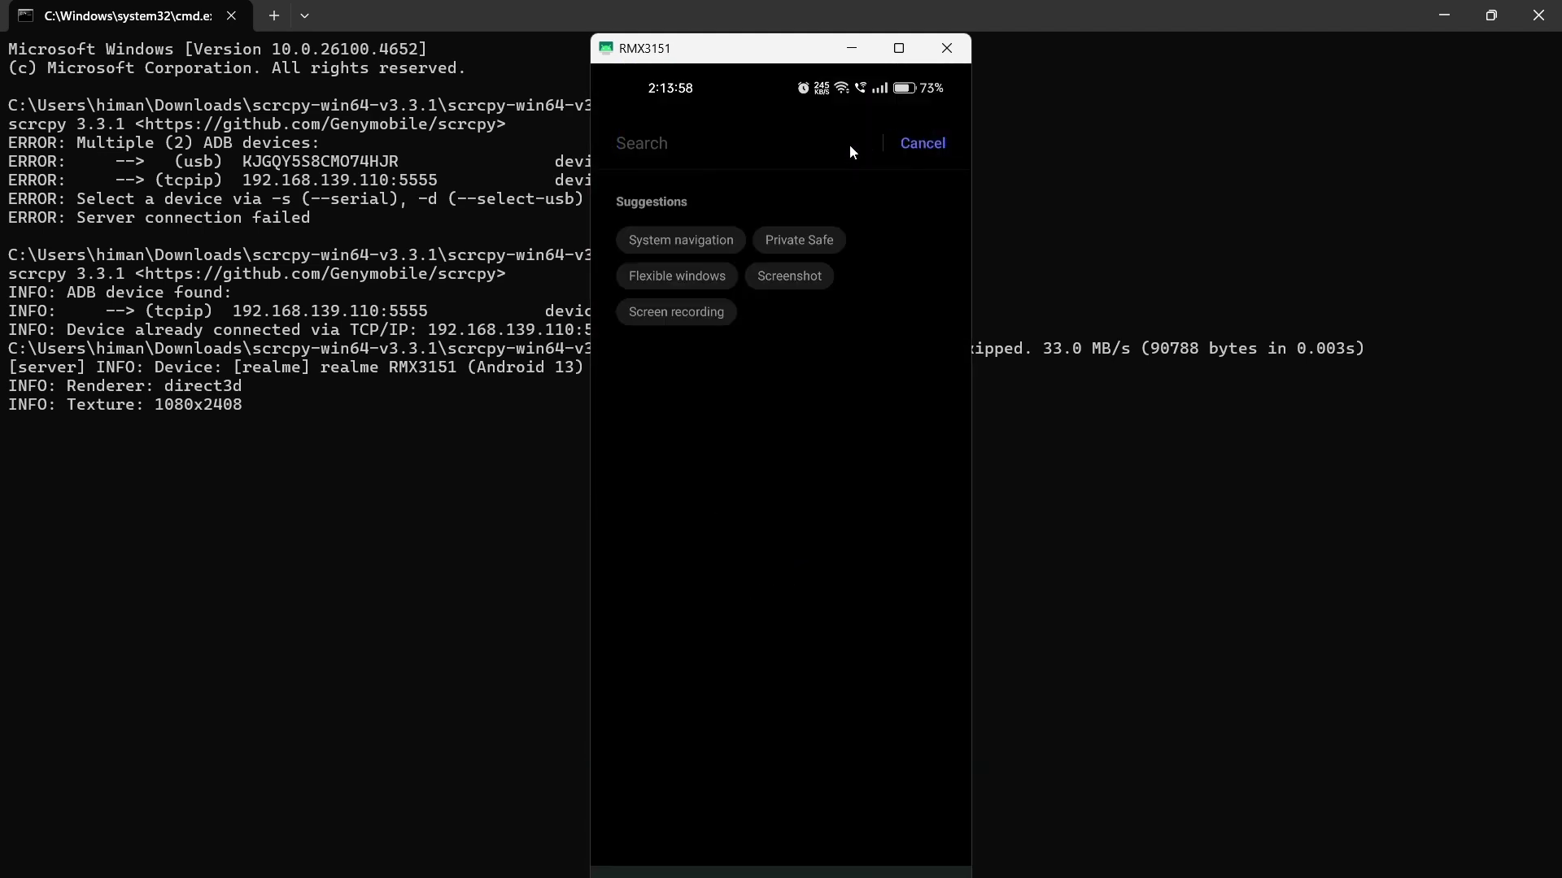
left_click(926, 144)
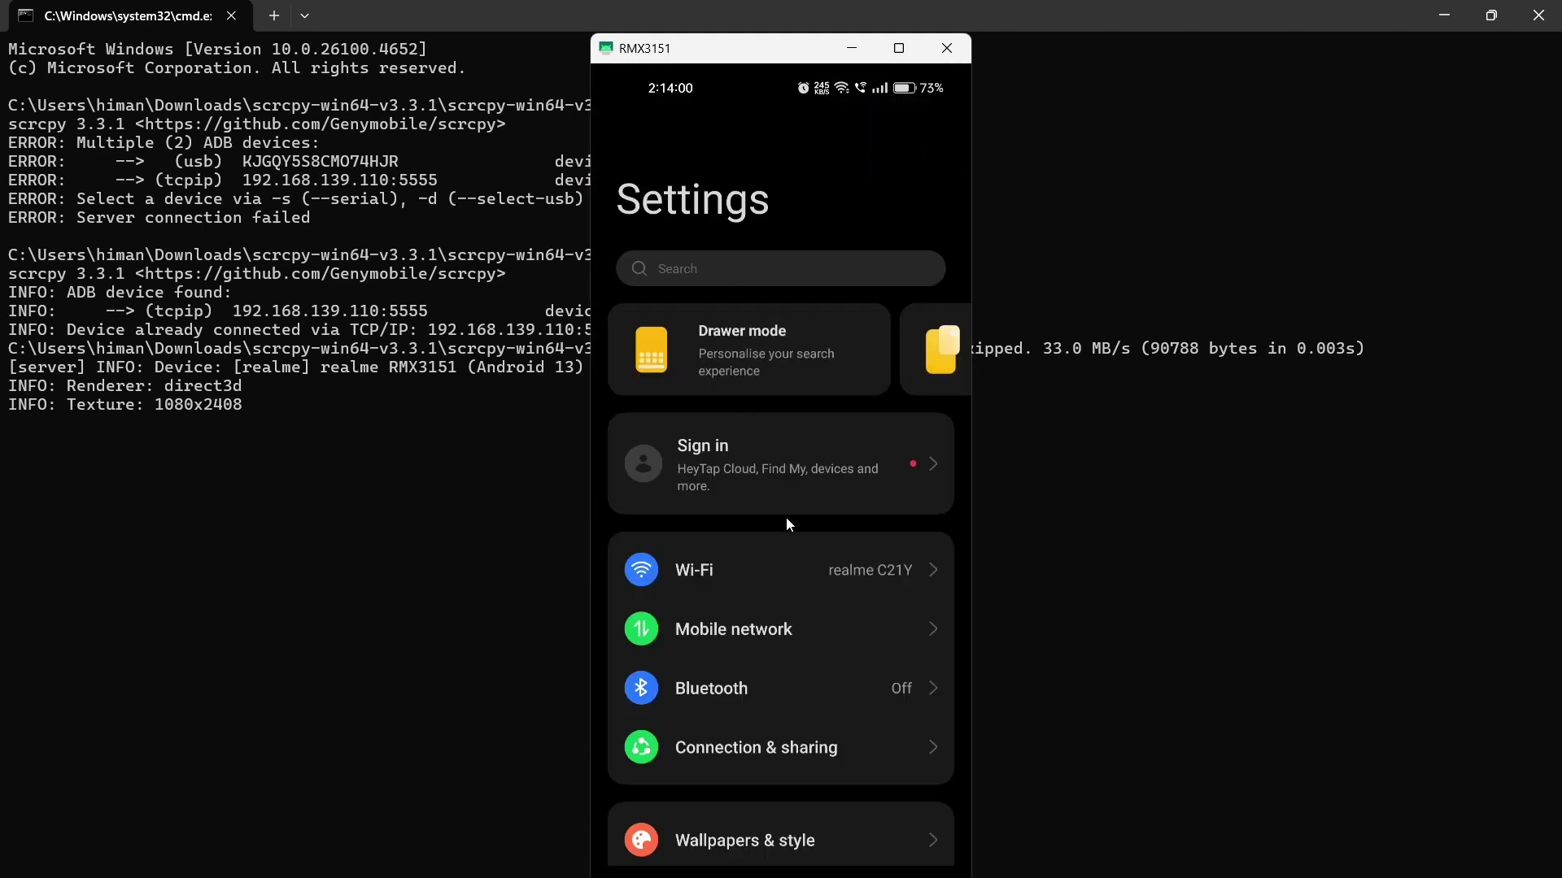
scroll(785, 518, "down", 10)
scroll(785, 517, "down", 5)
scroll(786, 517, "up", 15)
scroll(785, 517, "down", 15)
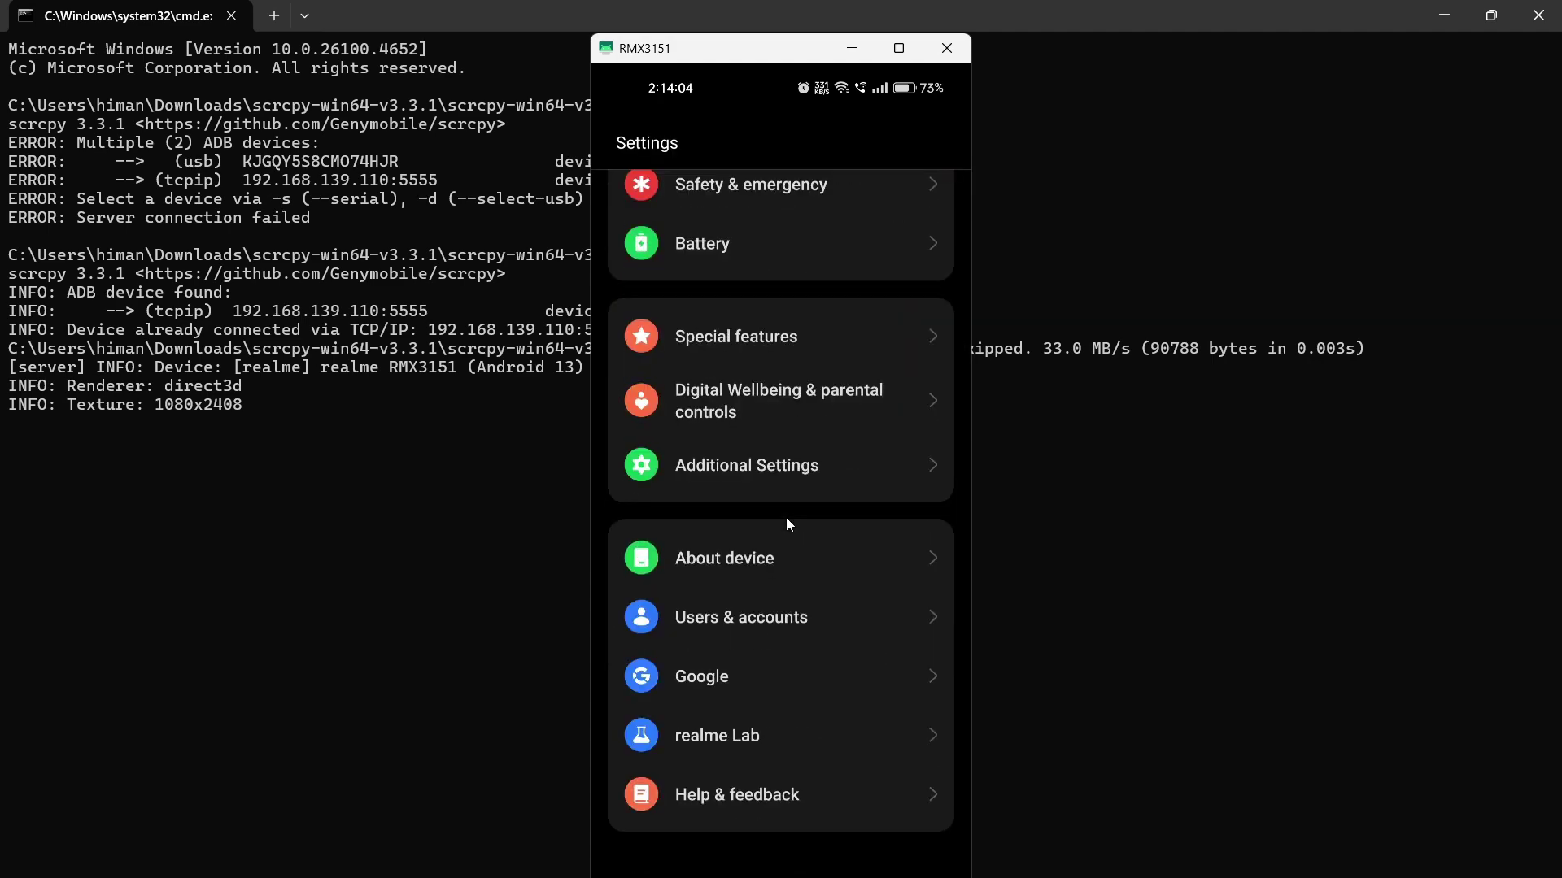
left_click(826, 554)
scroll(798, 535, "down", 5)
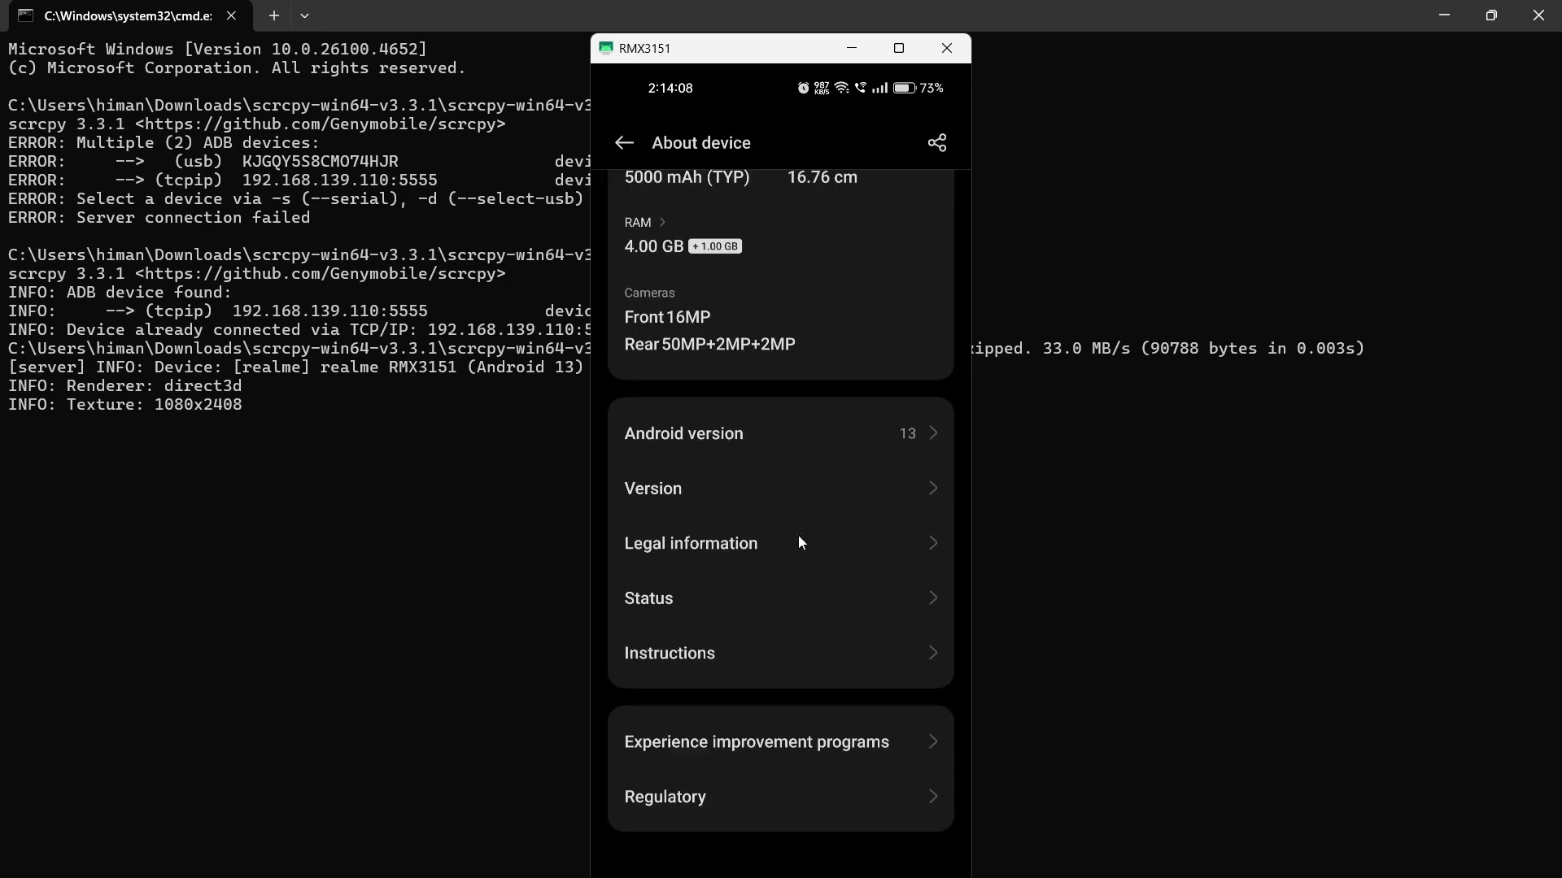
scroll(798, 535, "up", 6)
left_click(373, 509)
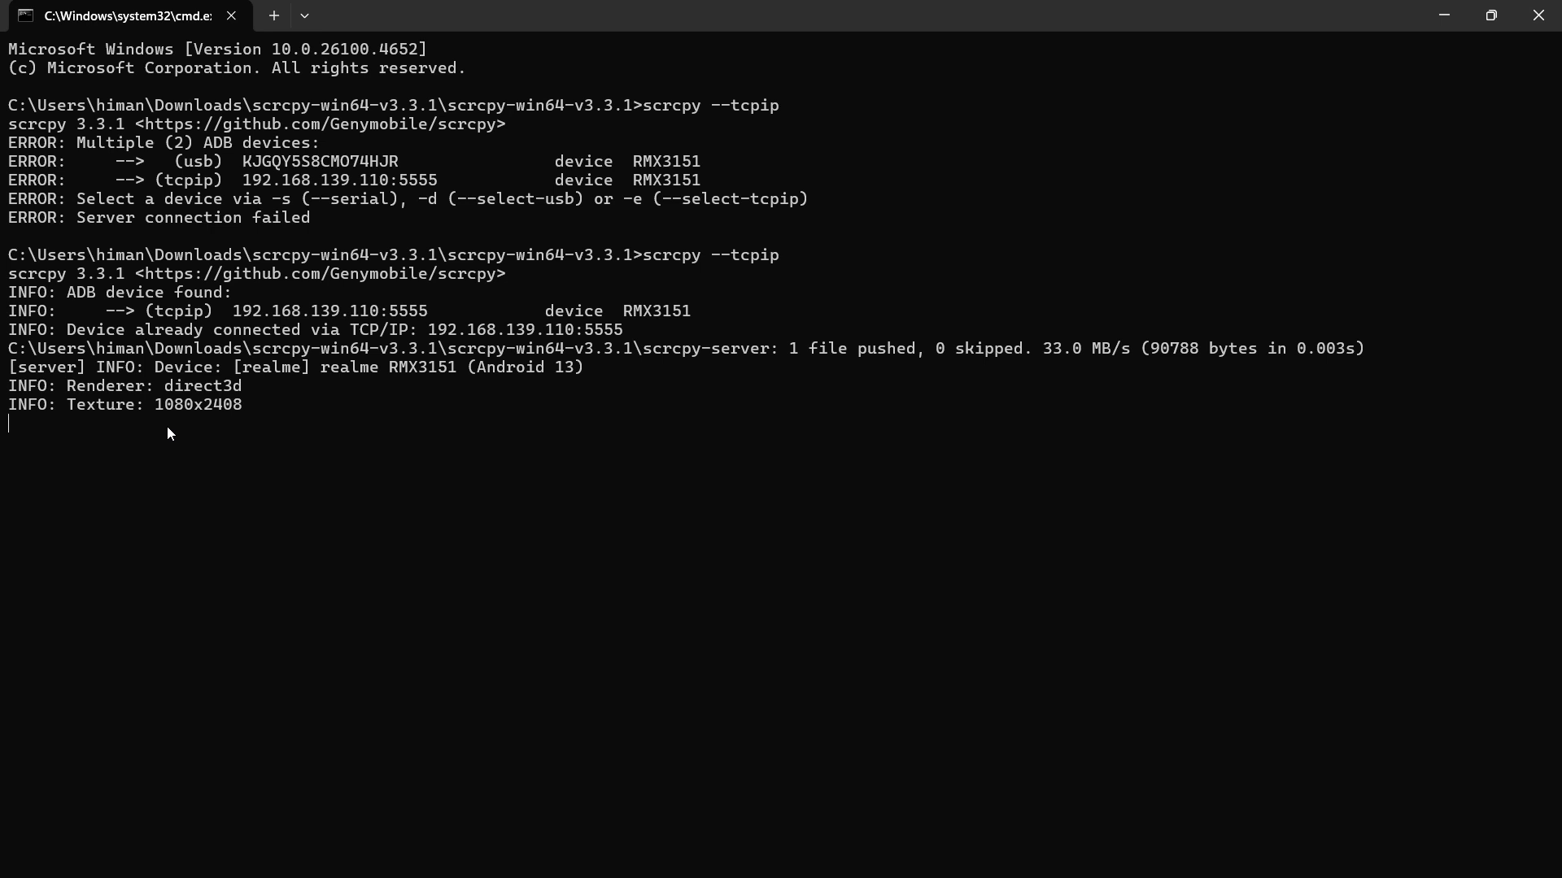
- Stop scrcpy with Ctrl+C and start recording with scrcpy -r name.mp4
key("ctrl+c")
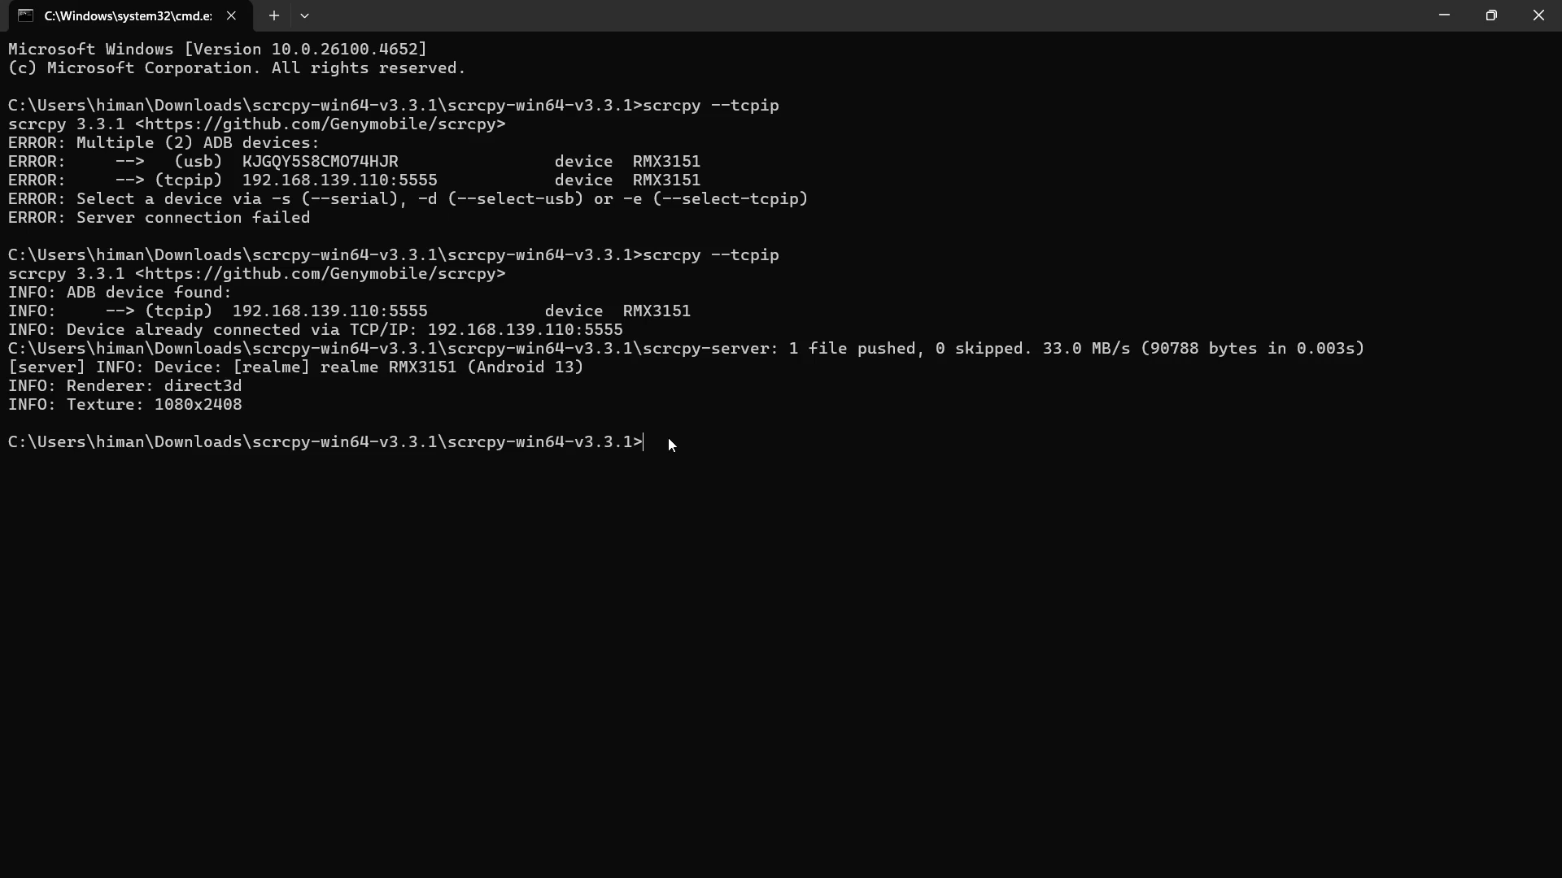
type("scrcpy -r")
type("name.mp4")
- Record name.mp4 while scrolling About device and returning to Settings, then close the mirror and confirm 'Recording complete'
key("Return")
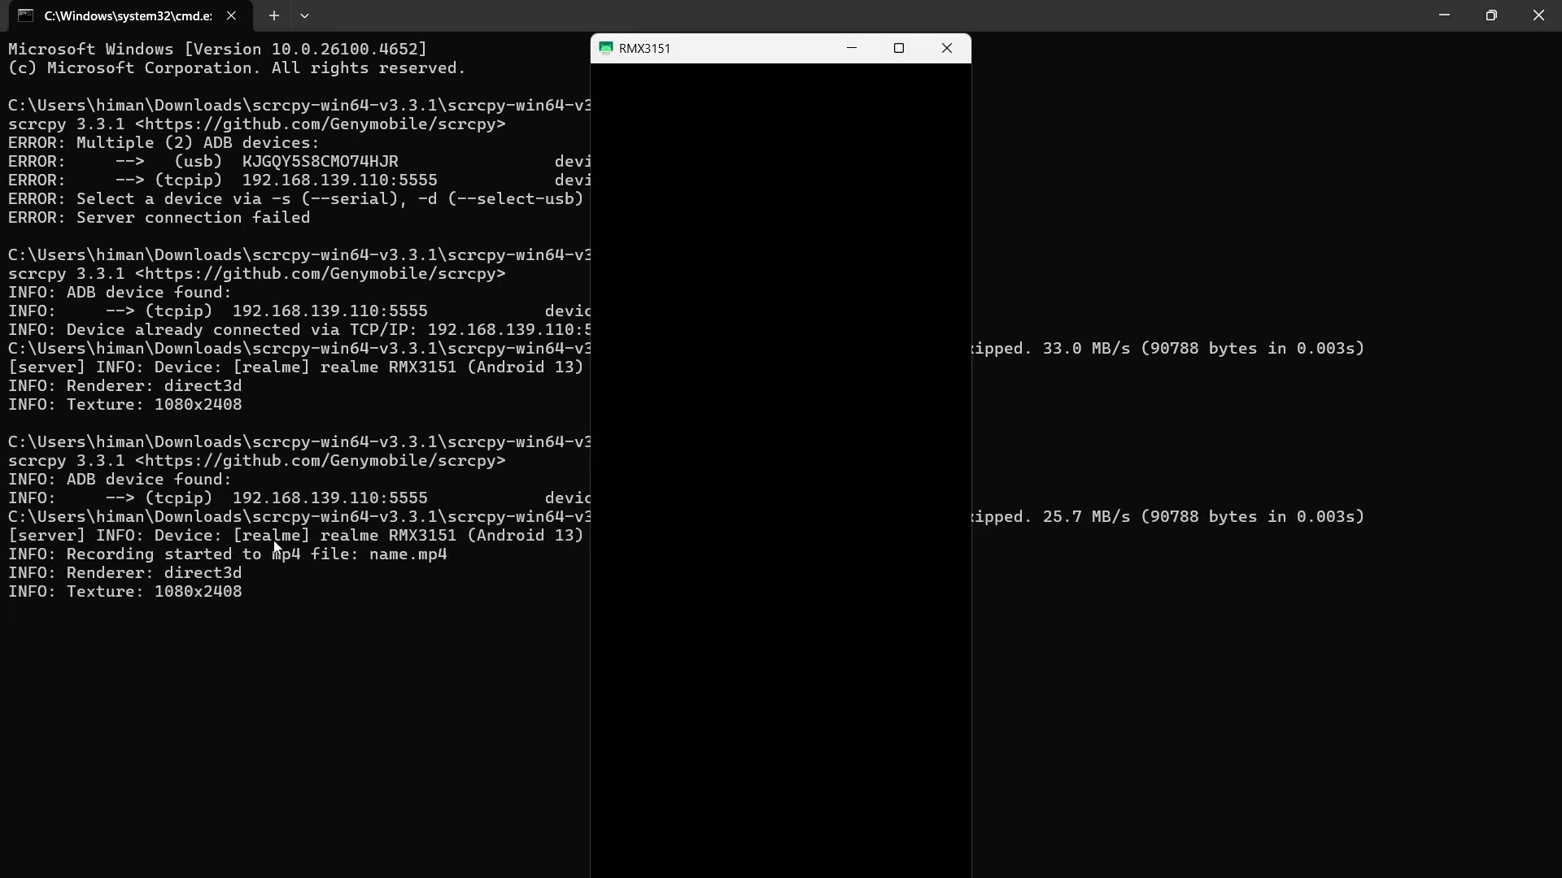
left_click_drag(750, 483, 676, 109)
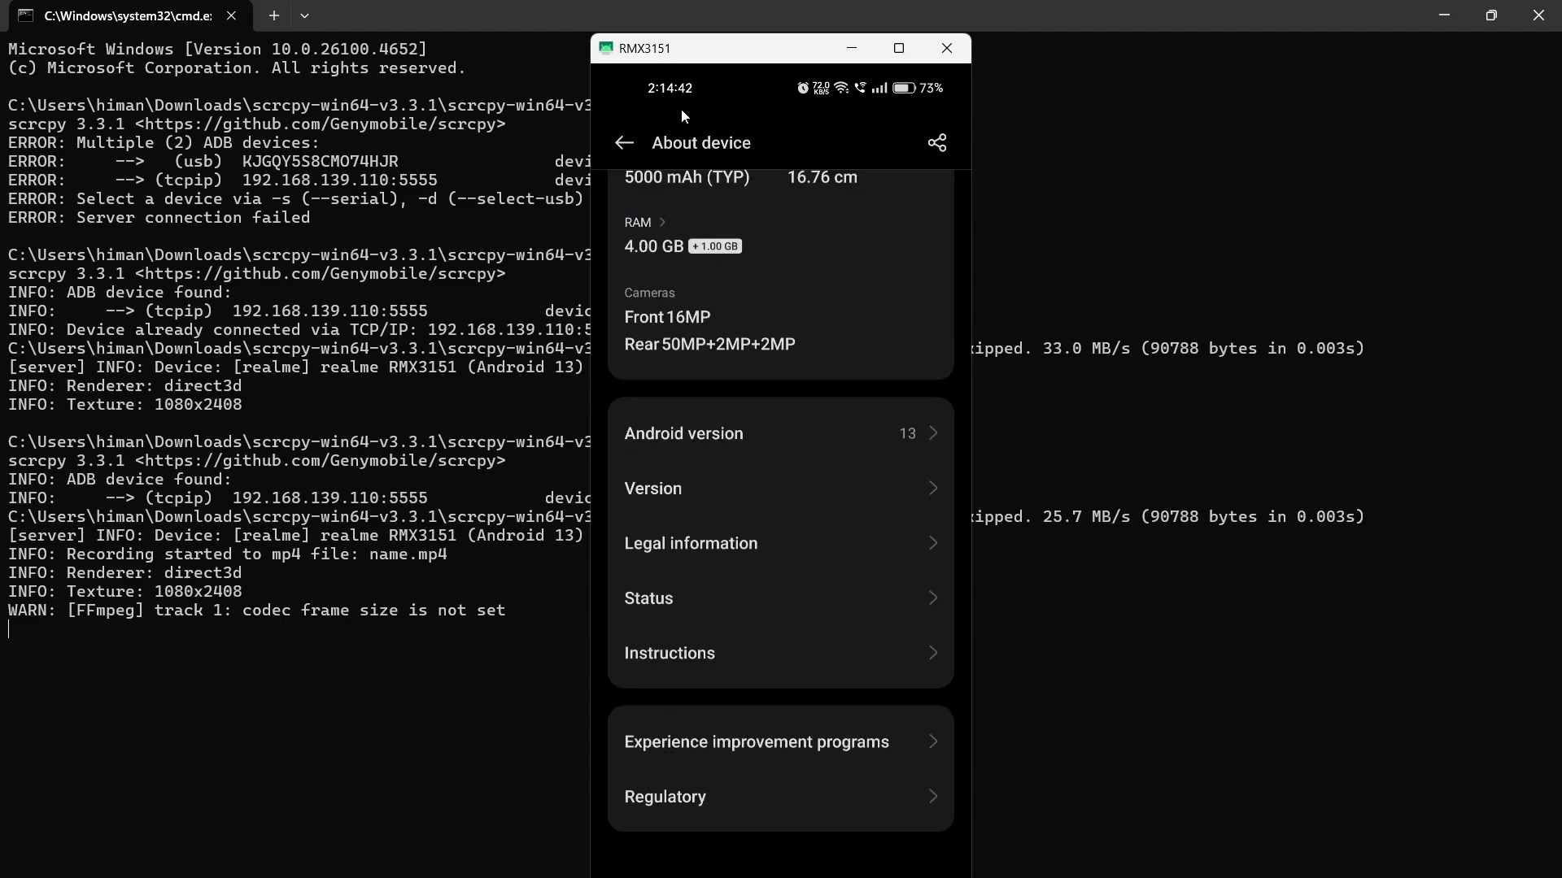
left_click(622, 143)
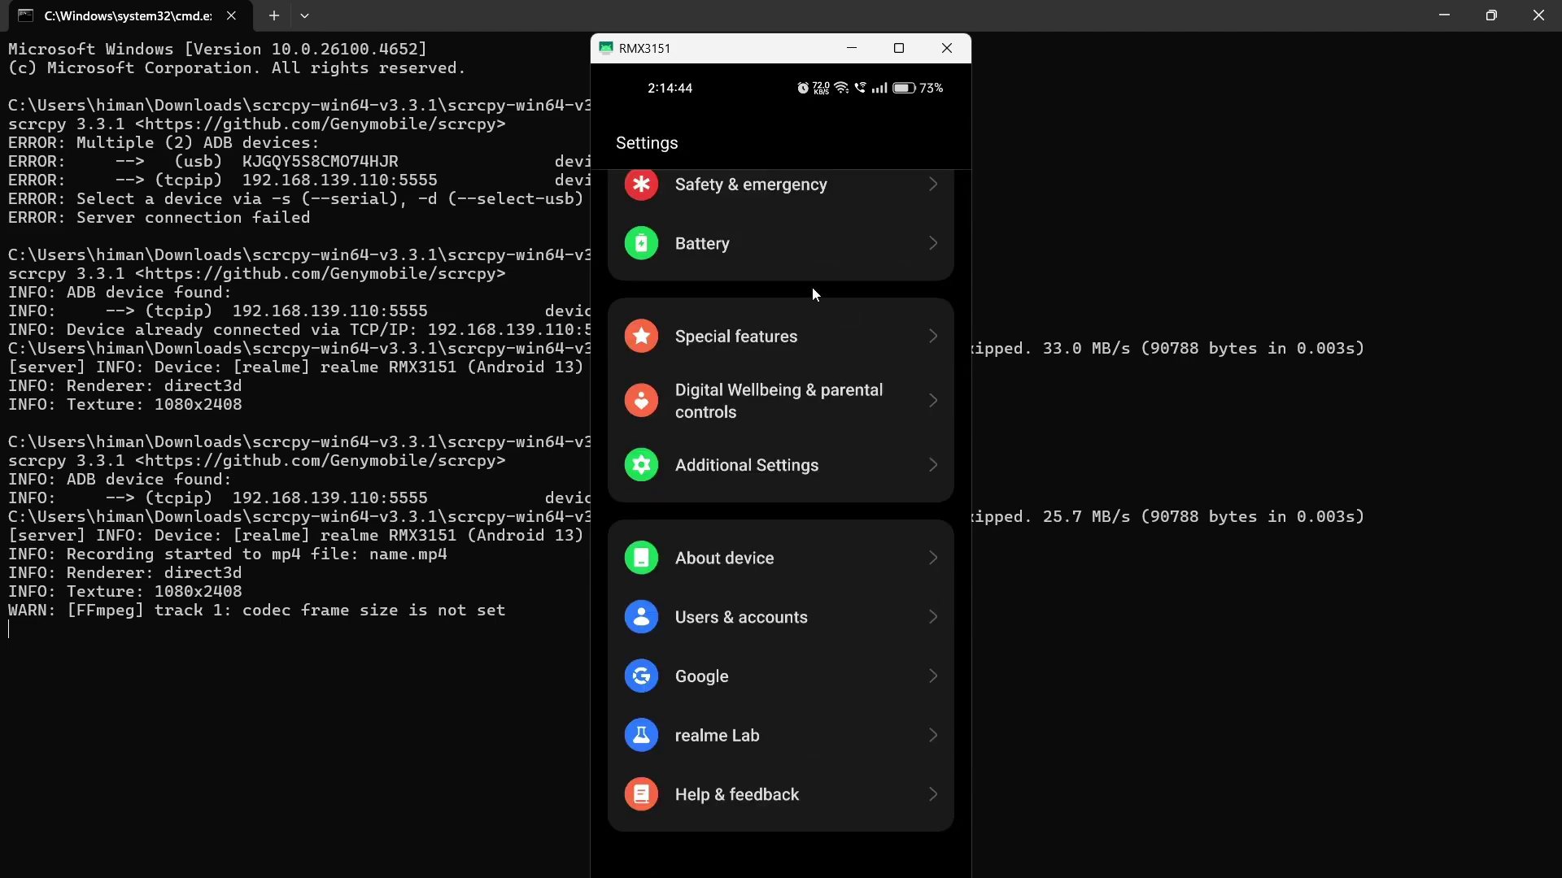
scroll(812, 286, "up", 10)
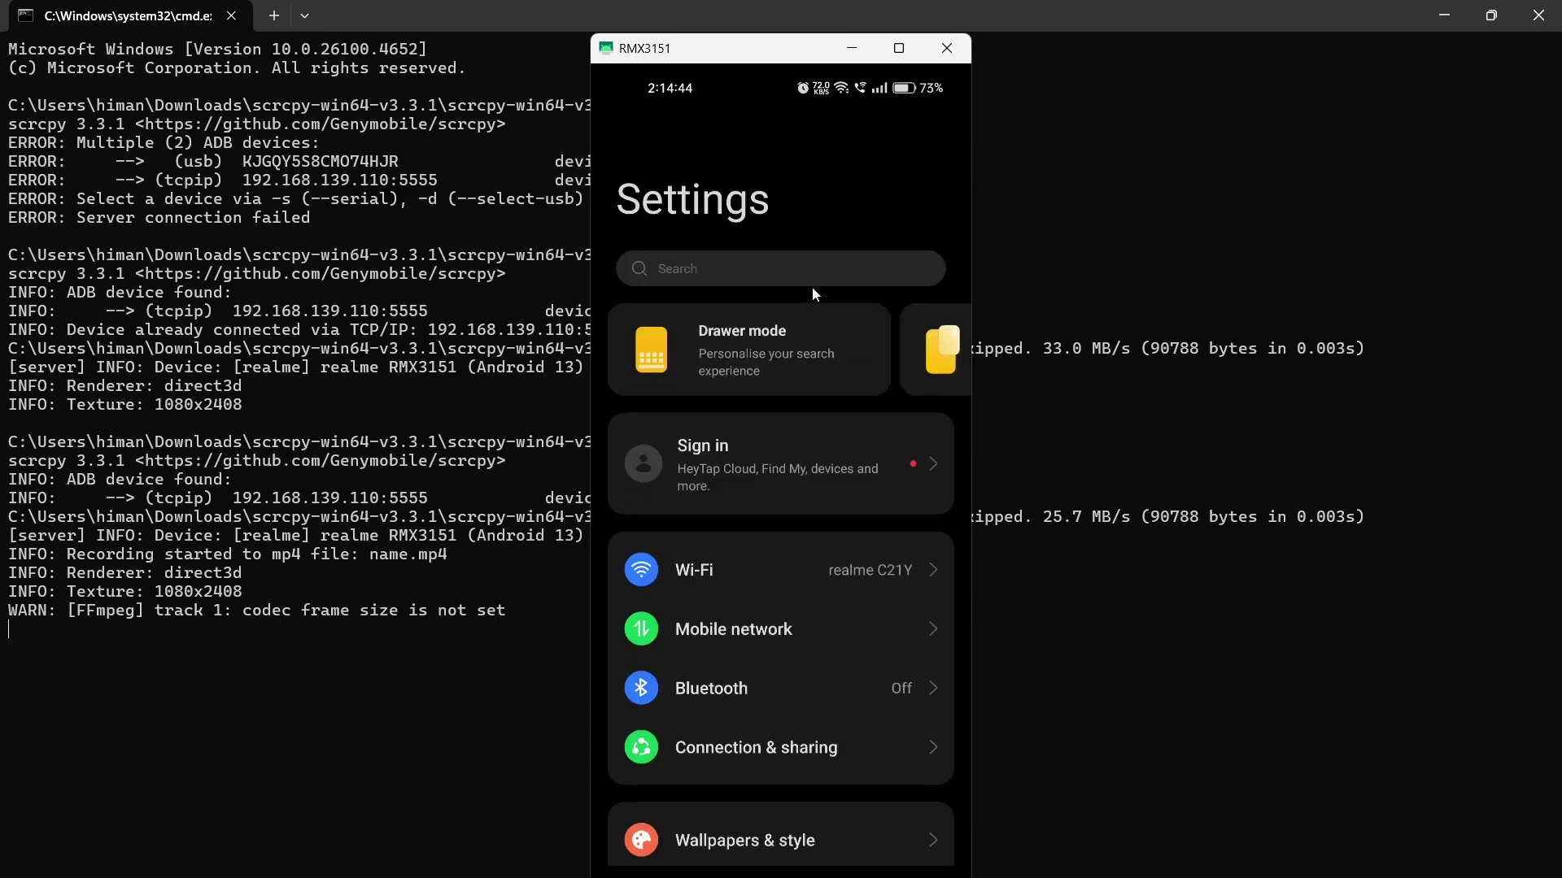
left_click(947, 48)
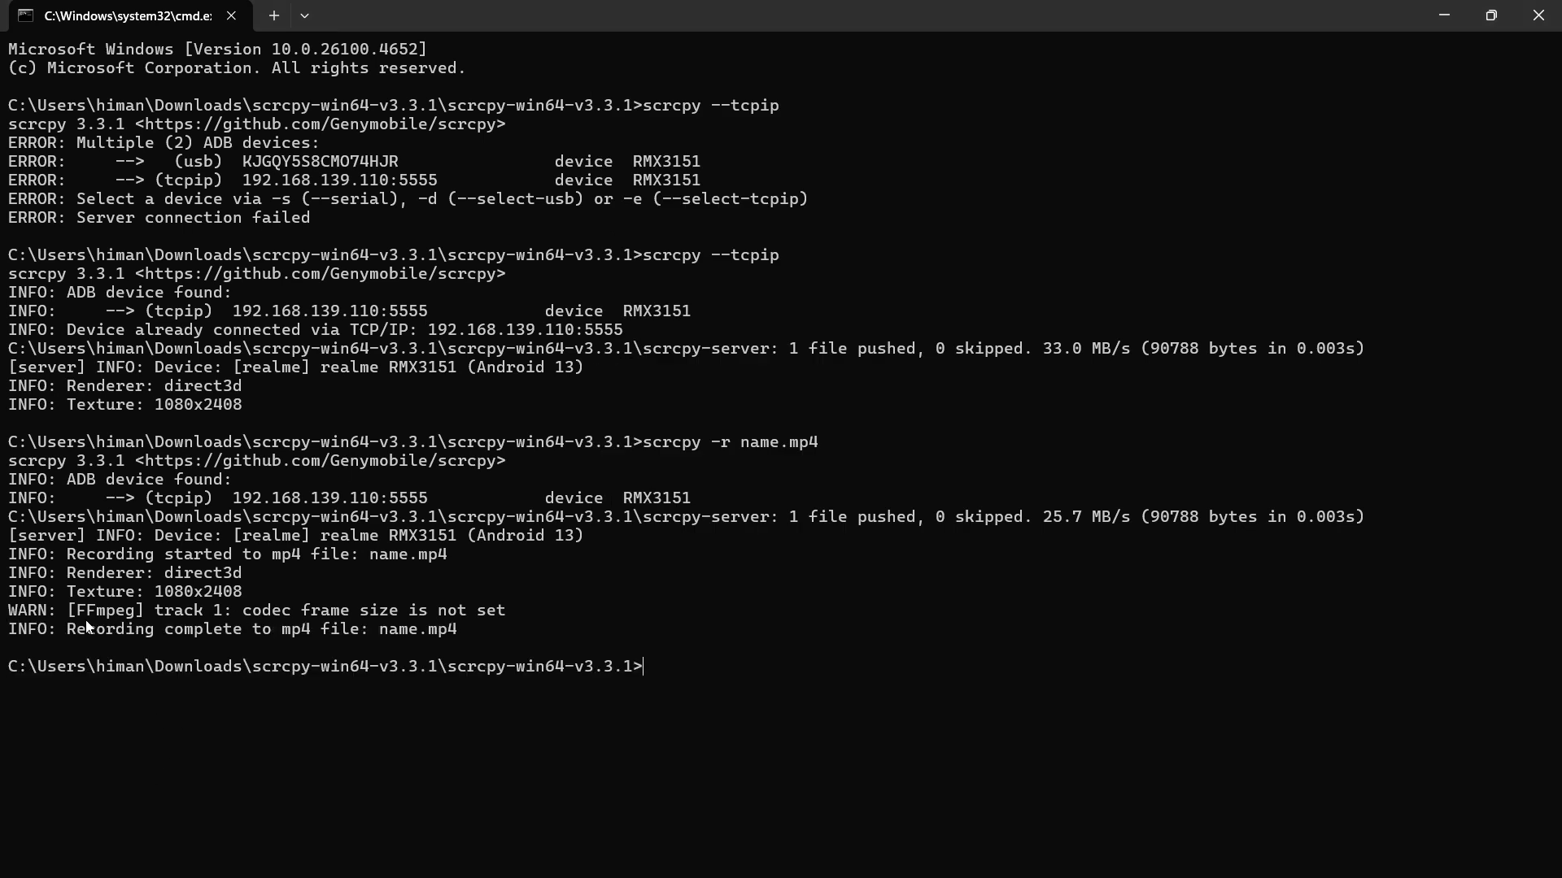
left_click_drag(57, 623, 458, 631)
- Clear the terminal highlight and bring up the scrcpy-win64-v3.3.1 folder in File Explorer
left_click(614, 633)
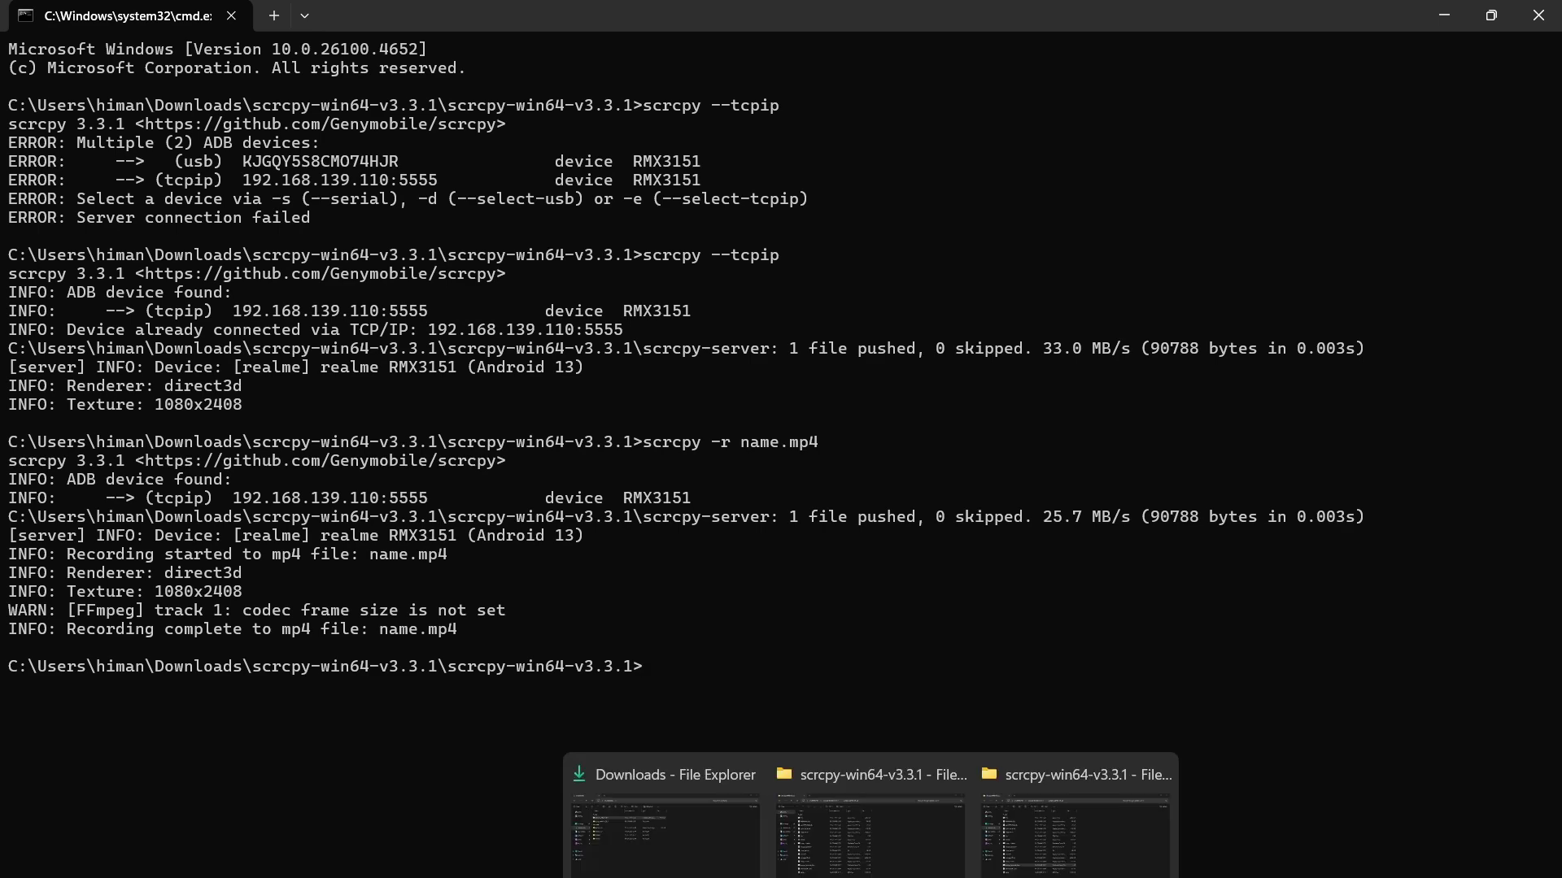
left_click(1095, 805)
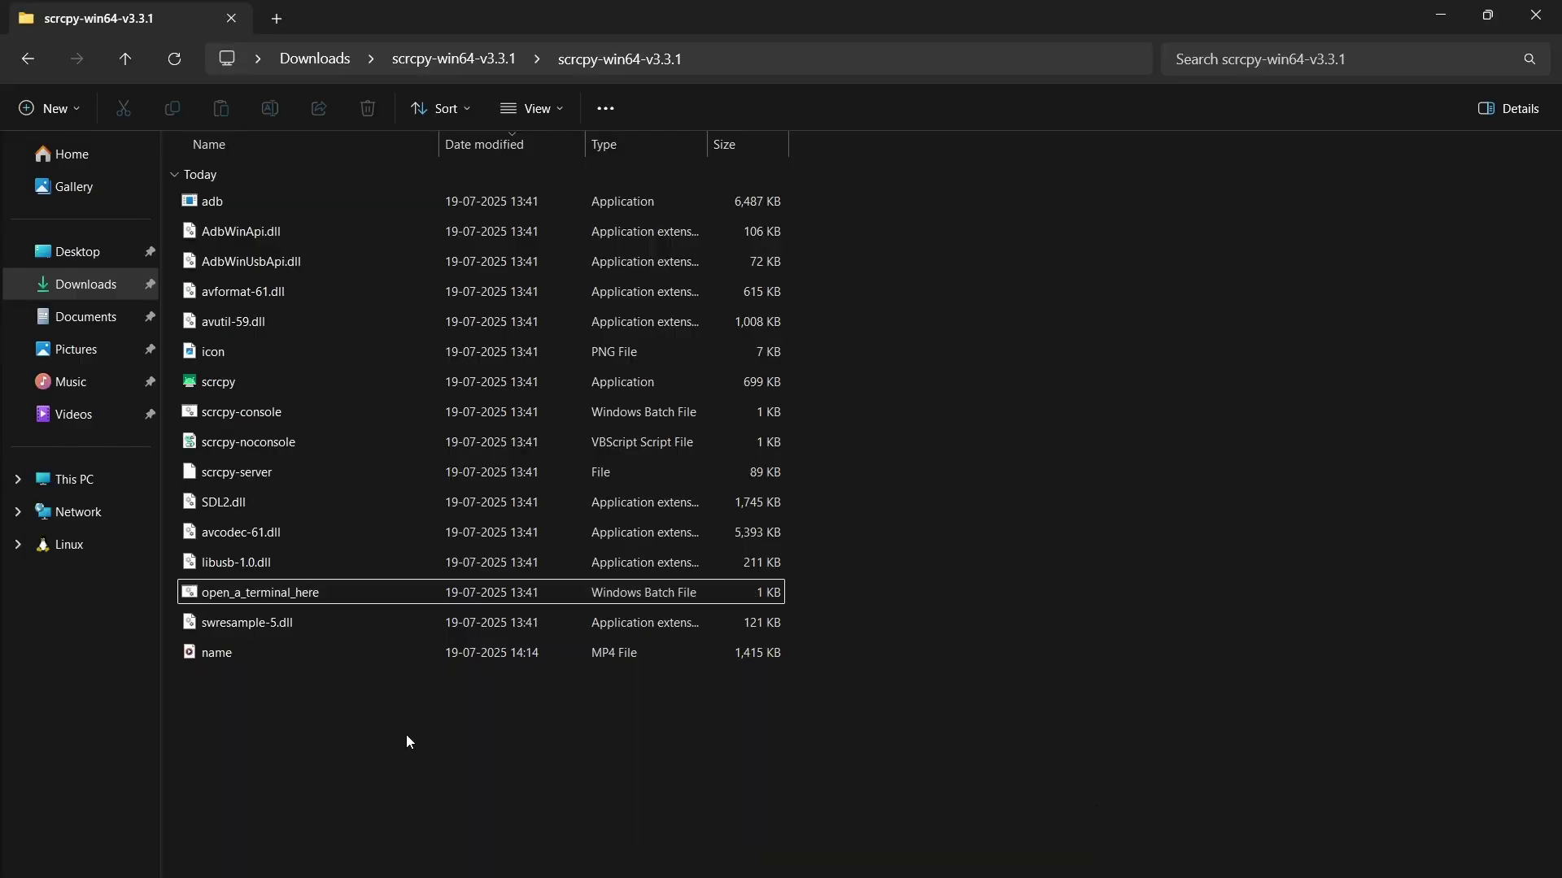